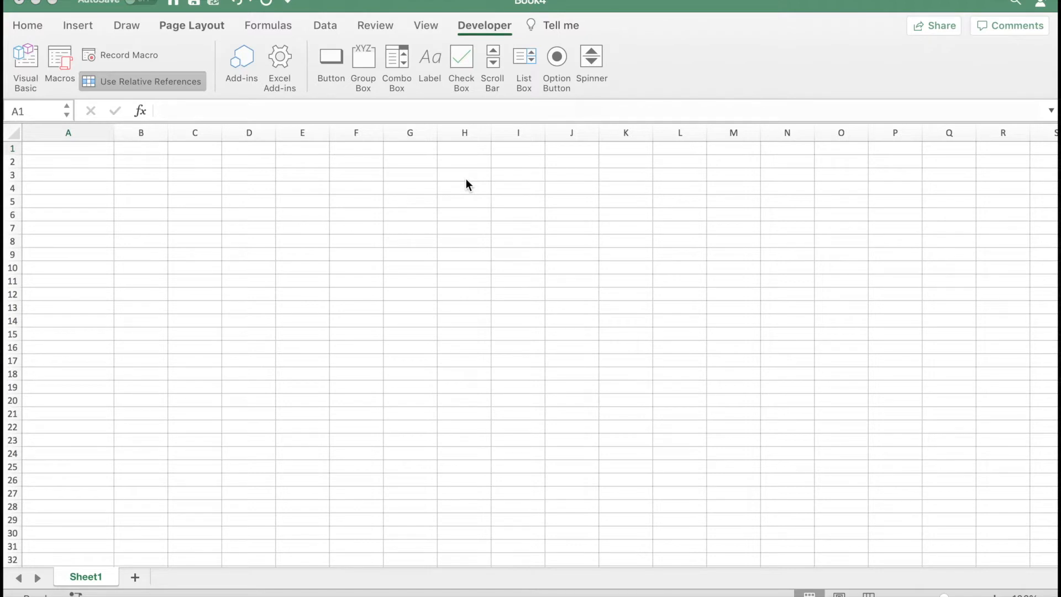
- Enter "Super Cool Report Title", "Awesome Subtitle" and "Date: 11/12/2020" in cells A1 through A3
click(190, 58)
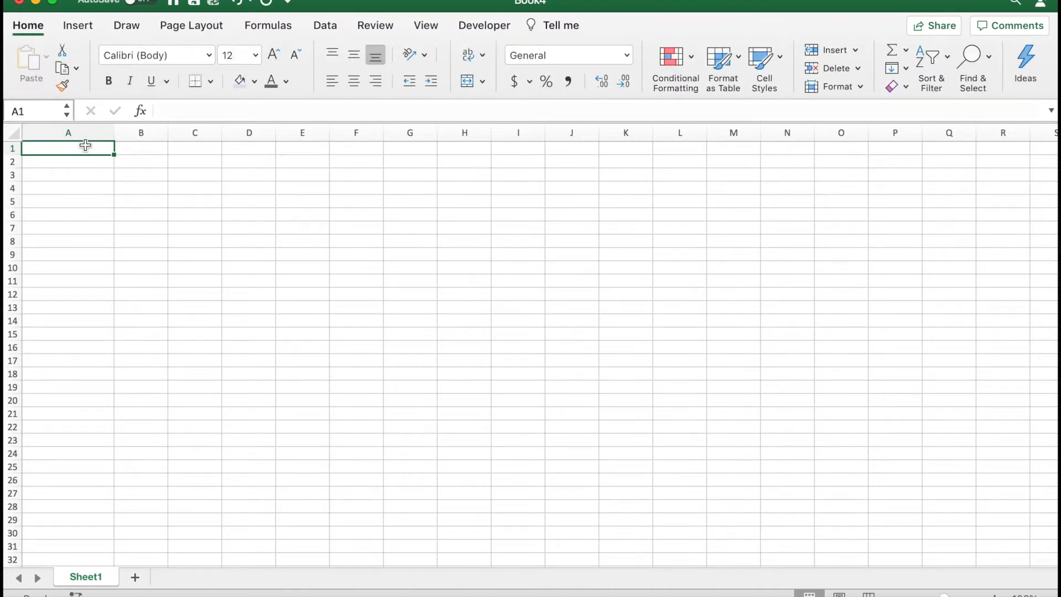
text(Super )
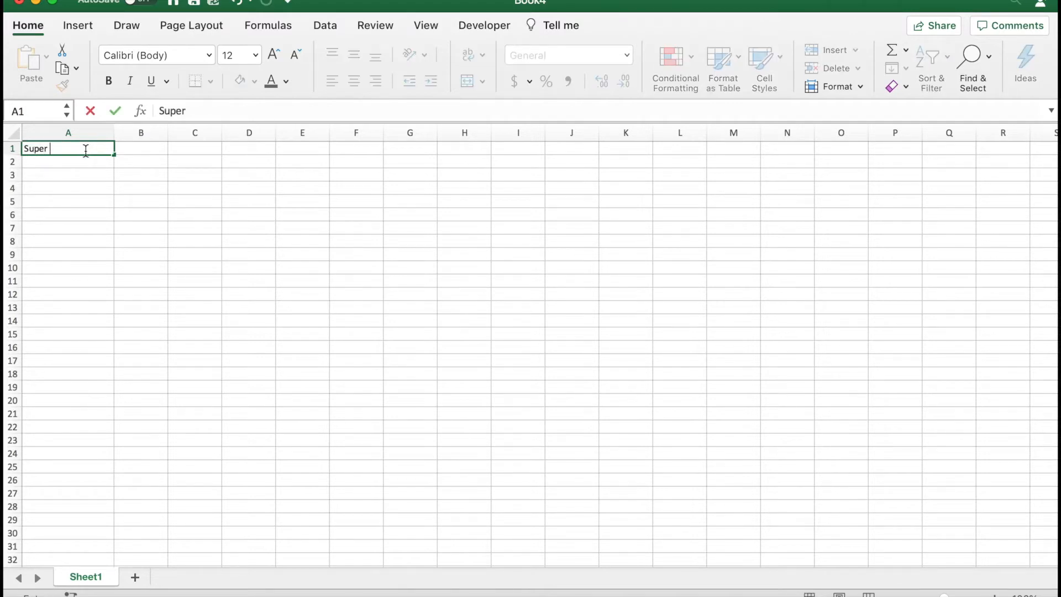
text(Cool Report Title)
key(Return)
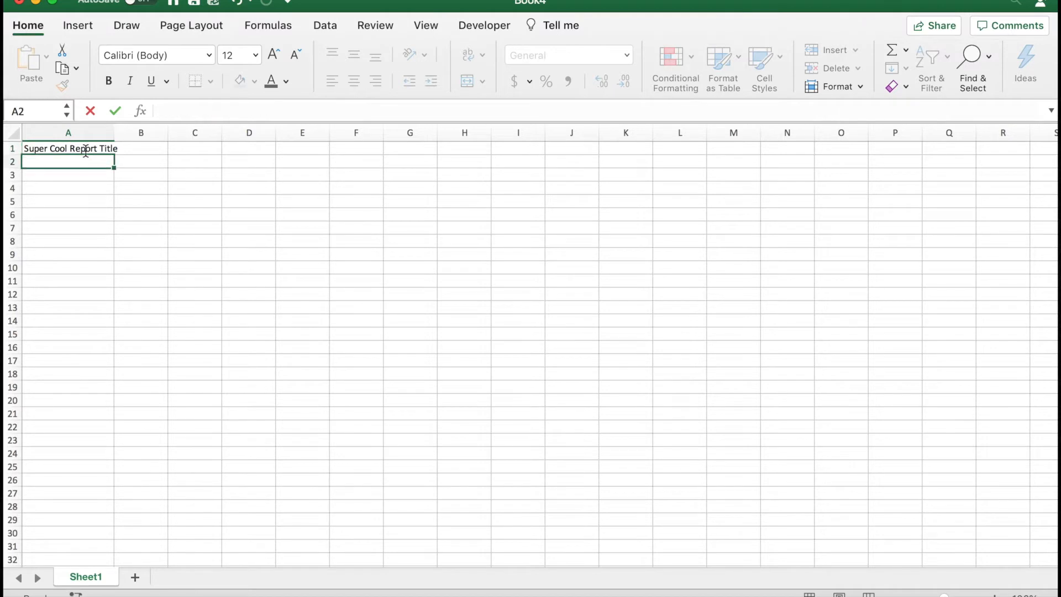
text(Awesome Subtitle)
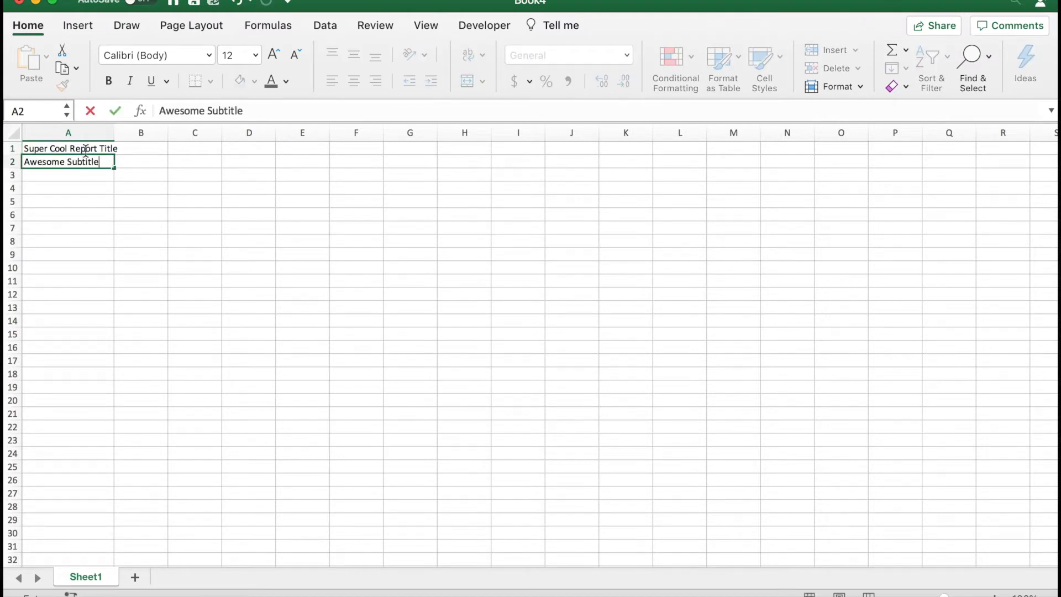
key(Return)
text(Date: )
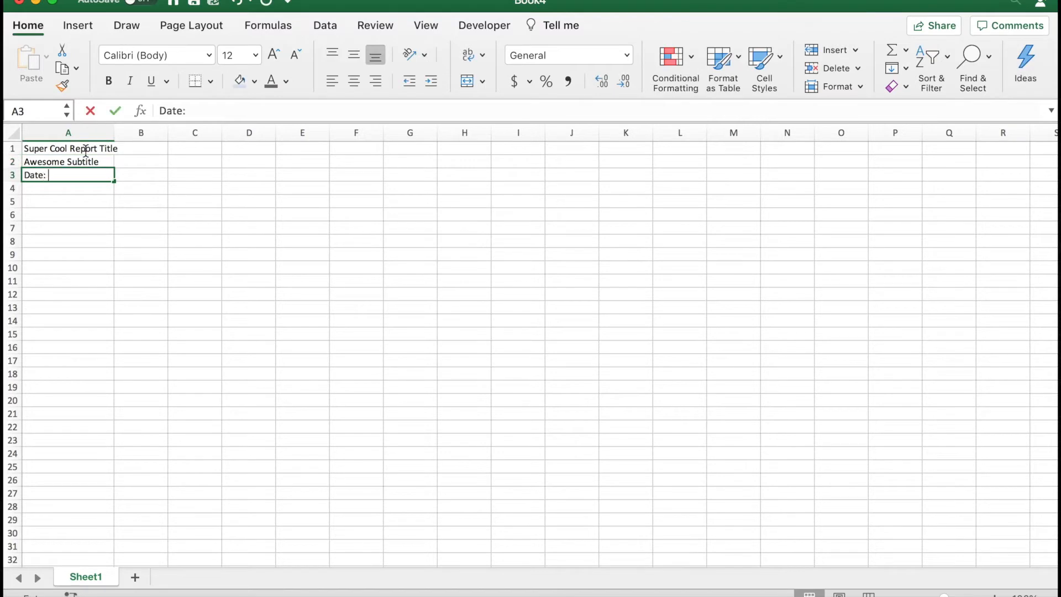
text(11/12/2)
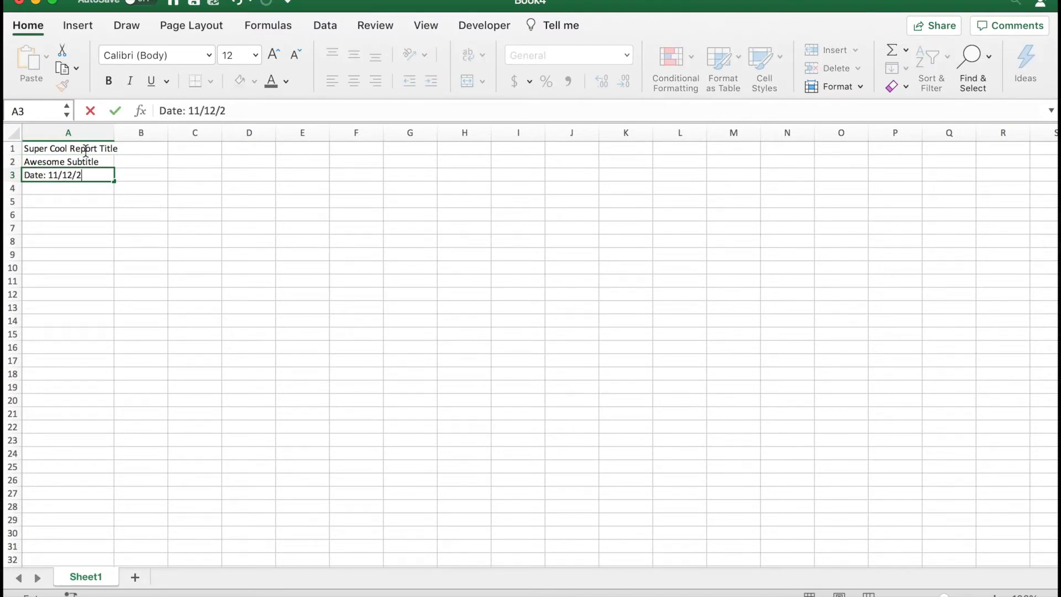
text(020)
click(126, 215)
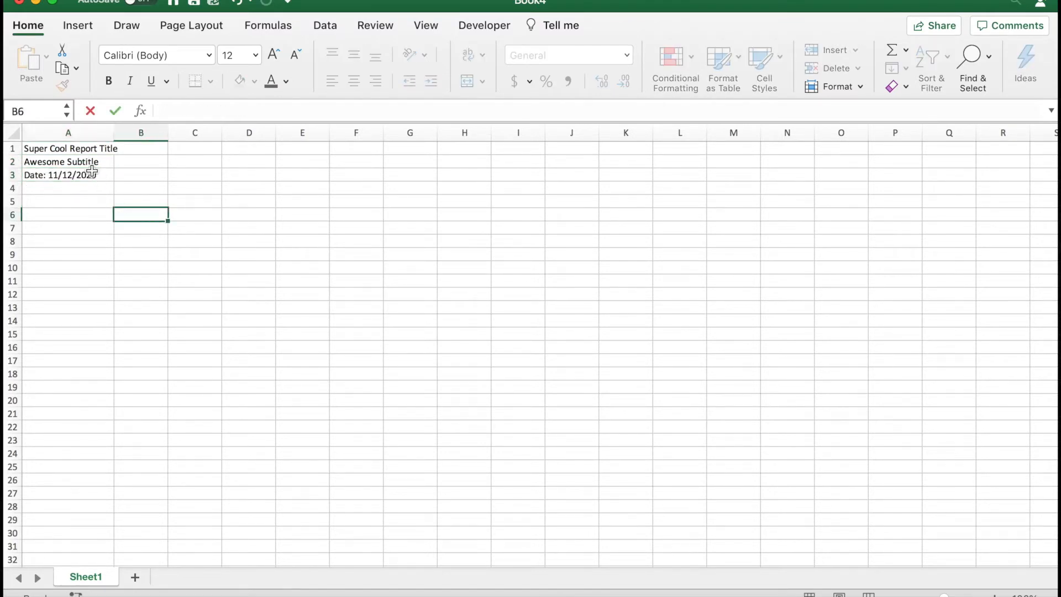
- Format the report title in A1 as bold text at 22 points
click(74, 148)
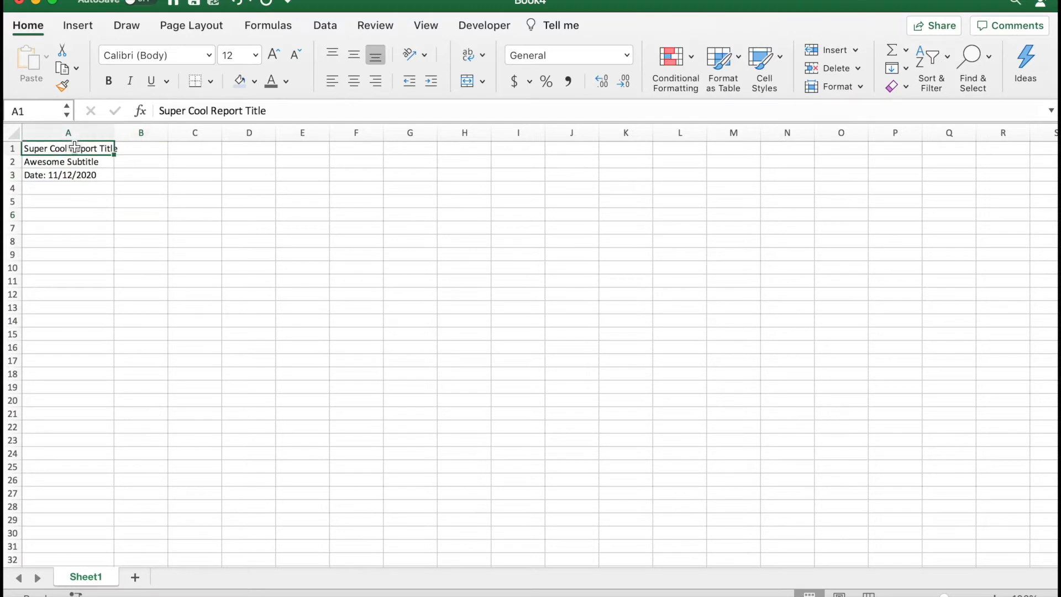
click(273, 55)
click(273, 55)
click(273, 55)
click(273, 55)
click(273, 55)
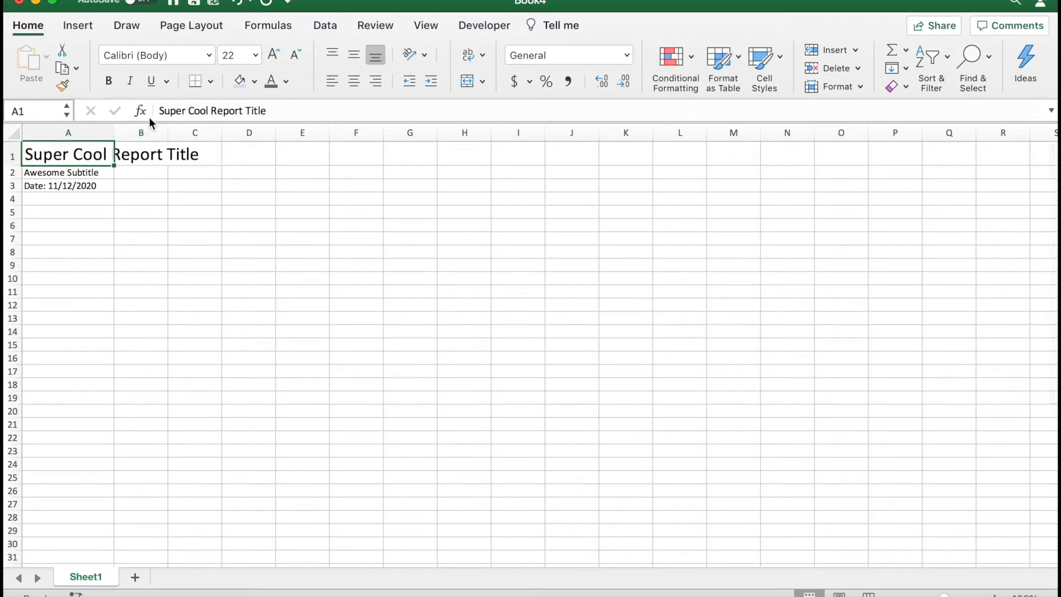
click(109, 80)
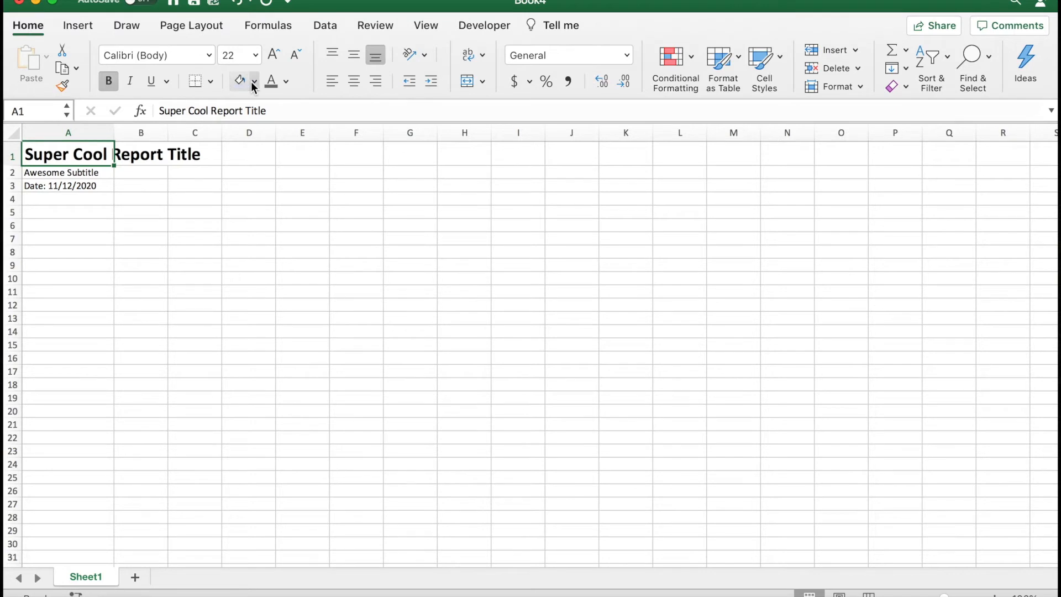
- Fill the title cell A1 with dark blue and make its text white
click(254, 81)
click(306, 221)
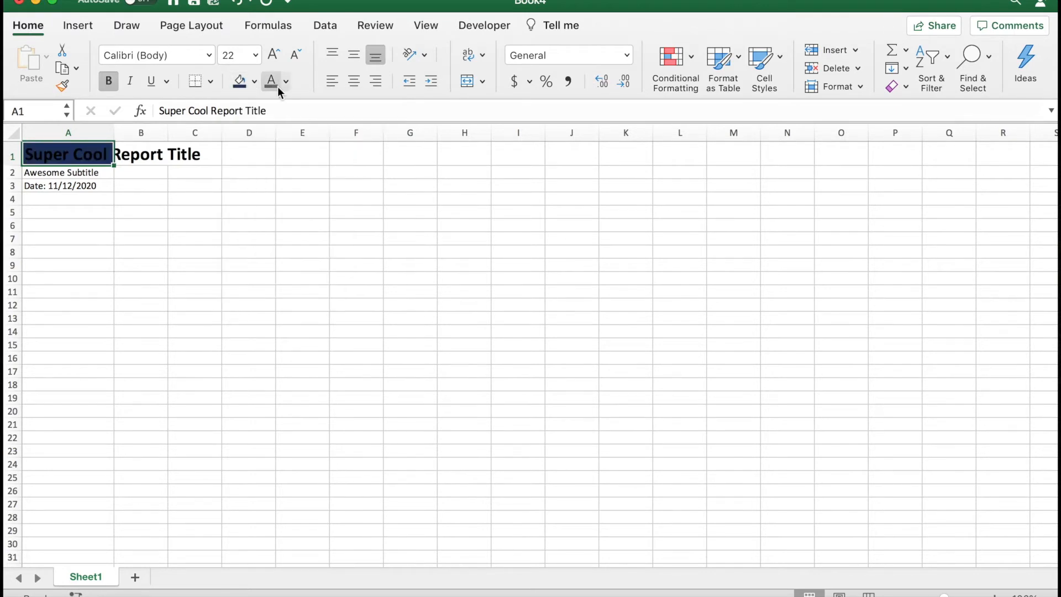
click(254, 83)
click(301, 173)
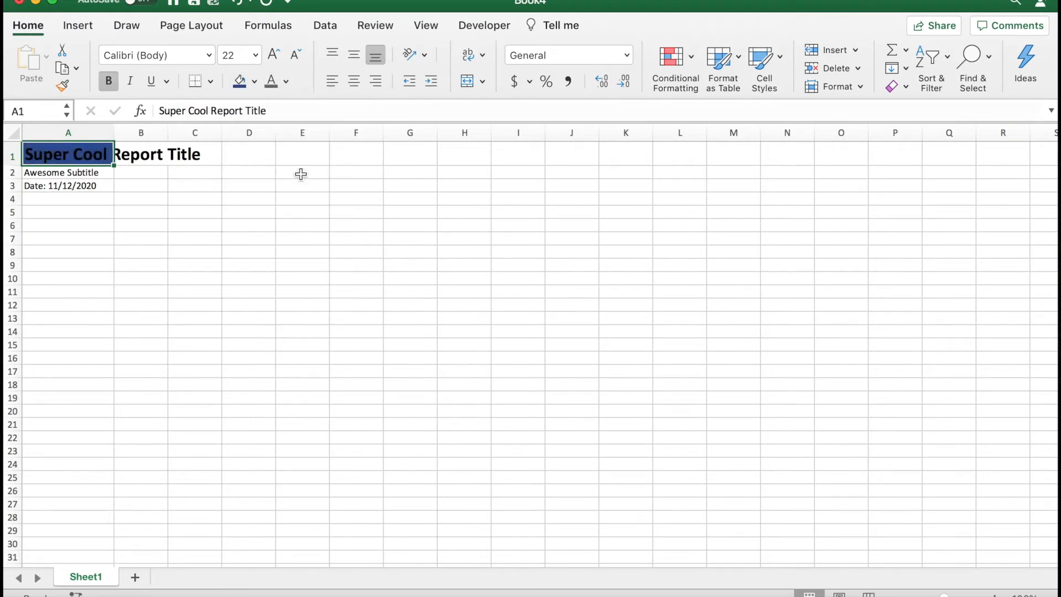
click(289, 83)
click(277, 154)
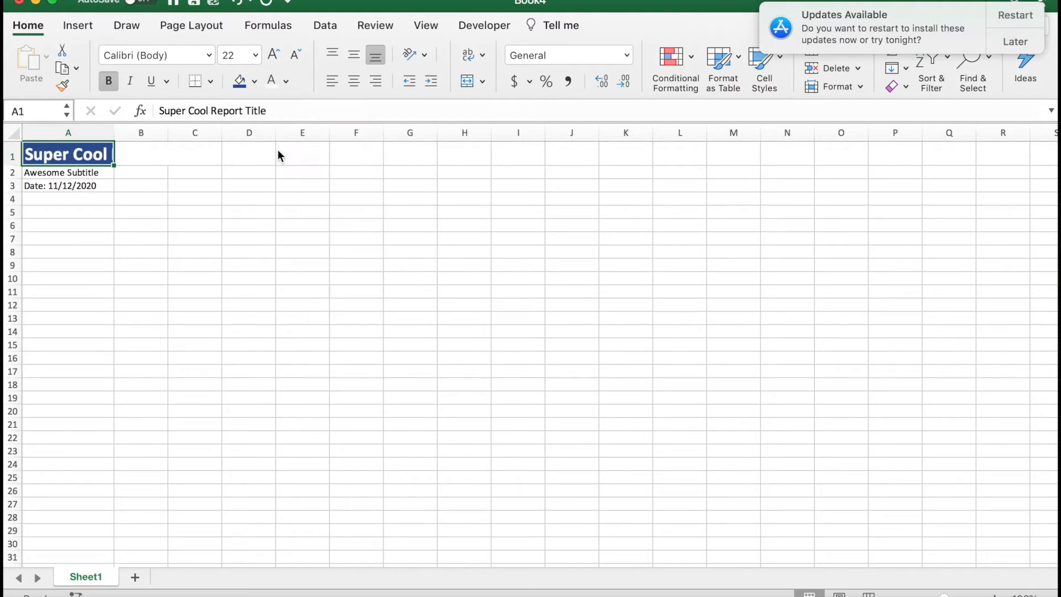
- Fill the subtitle cell A2 with a medium light blue and the date cell A3 with the lightest blue
click(82, 173)
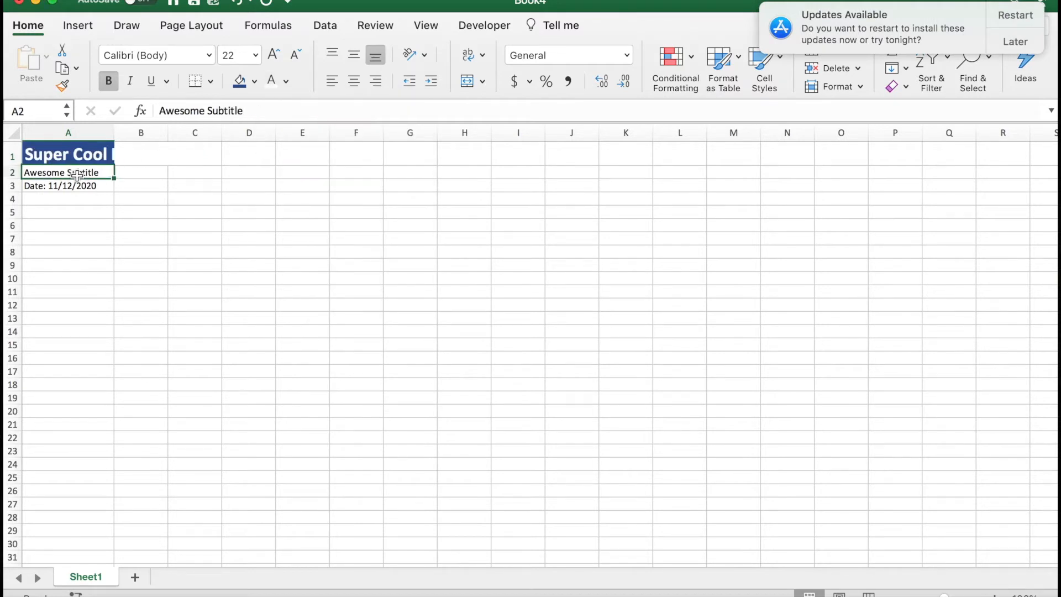
click(254, 83)
click(301, 199)
click(98, 185)
click(254, 82)
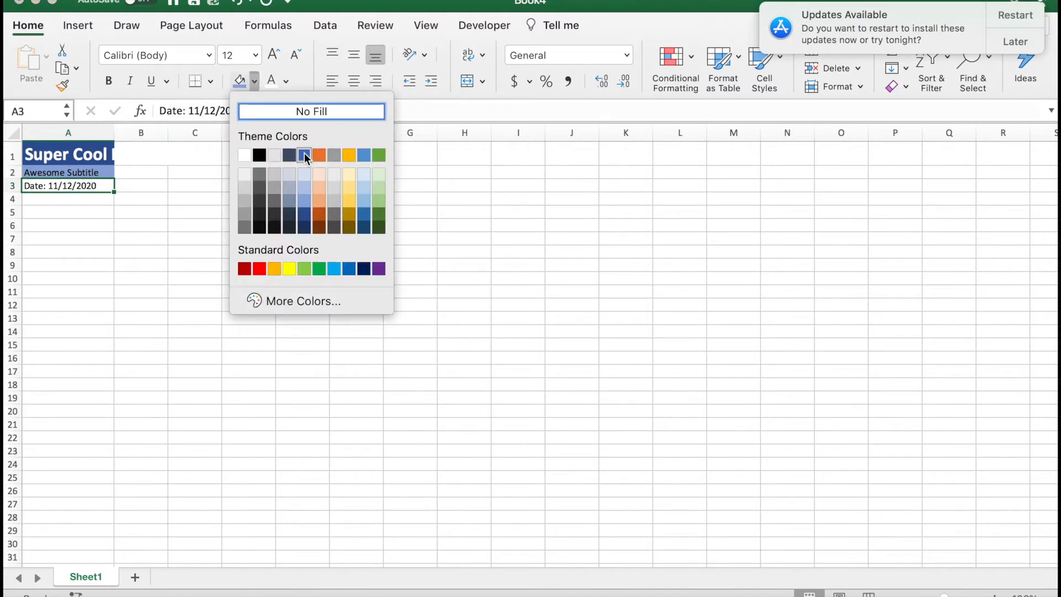
click(306, 174)
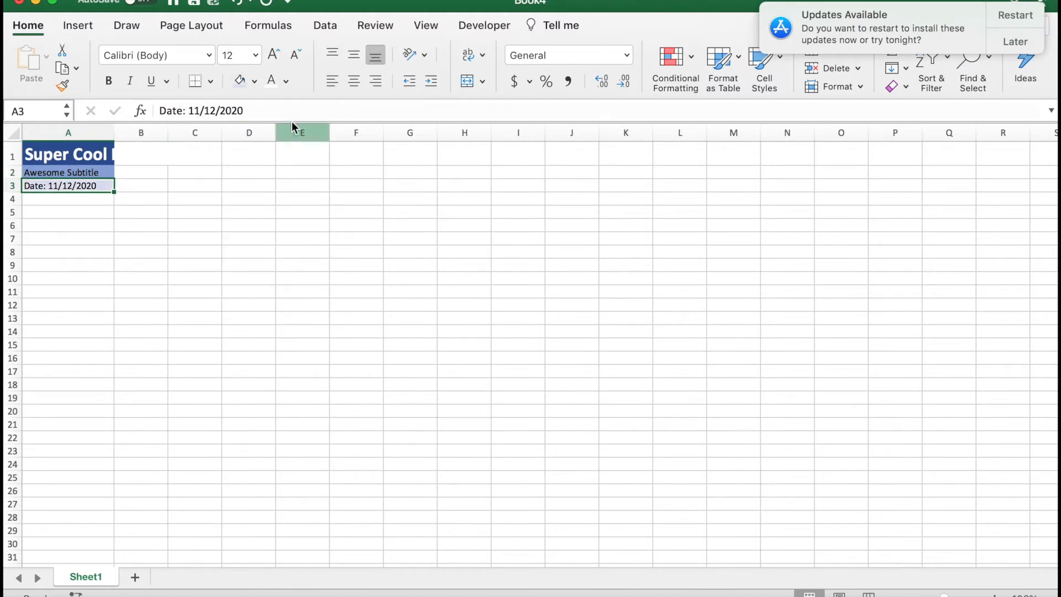
- Change the text color of the date in A3 and the subtitle in A2 to gray
click(288, 82)
click(303, 199)
click(88, 174)
click(269, 84)
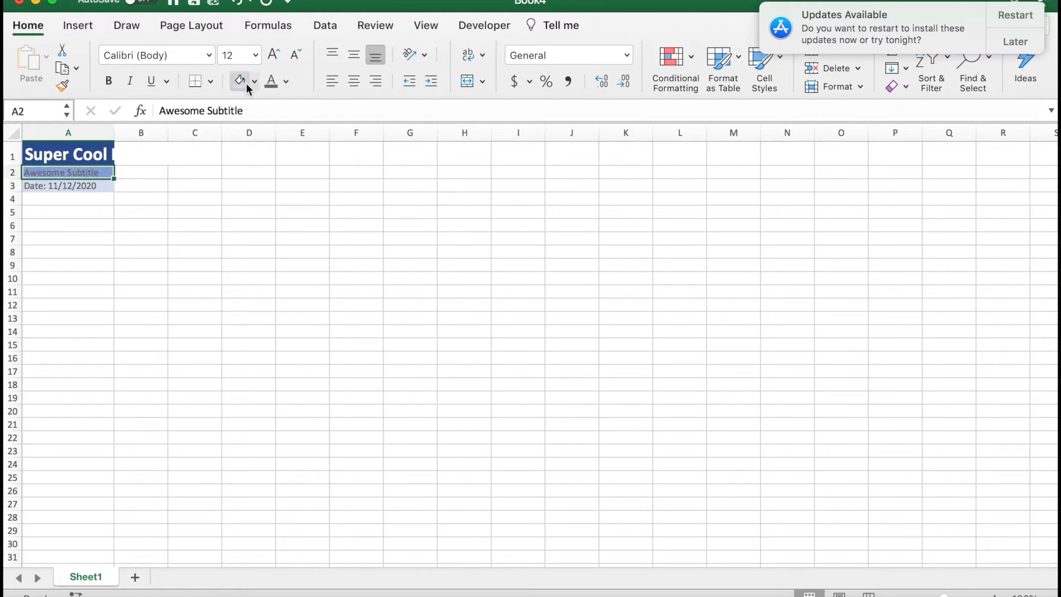
- Make the subtitle in A2 italic at 18 points and underline the date in A3
click(273, 53)
click(273, 54)
click(274, 54)
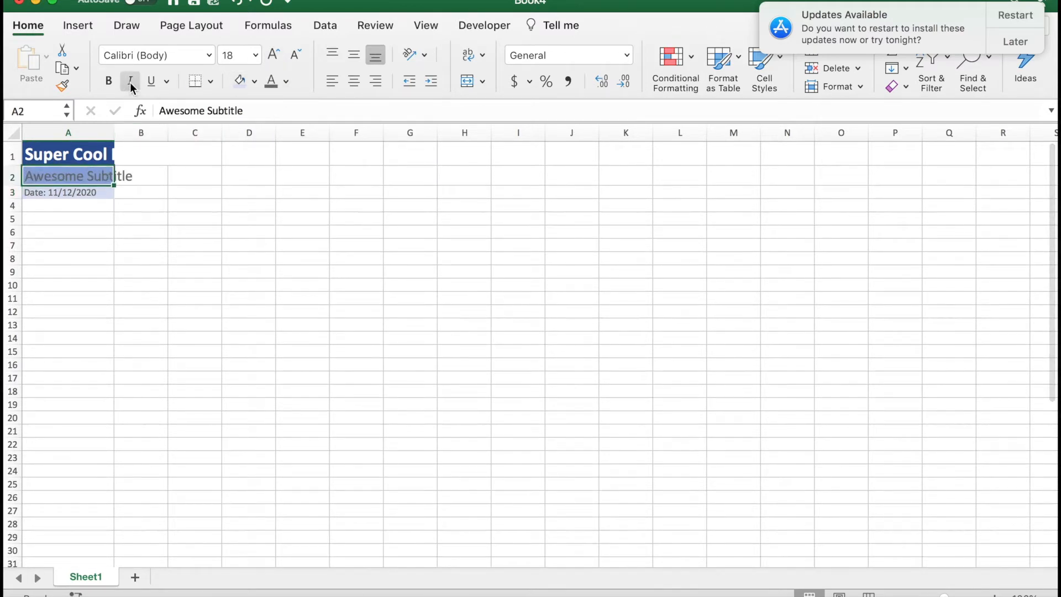
click(130, 82)
click(83, 193)
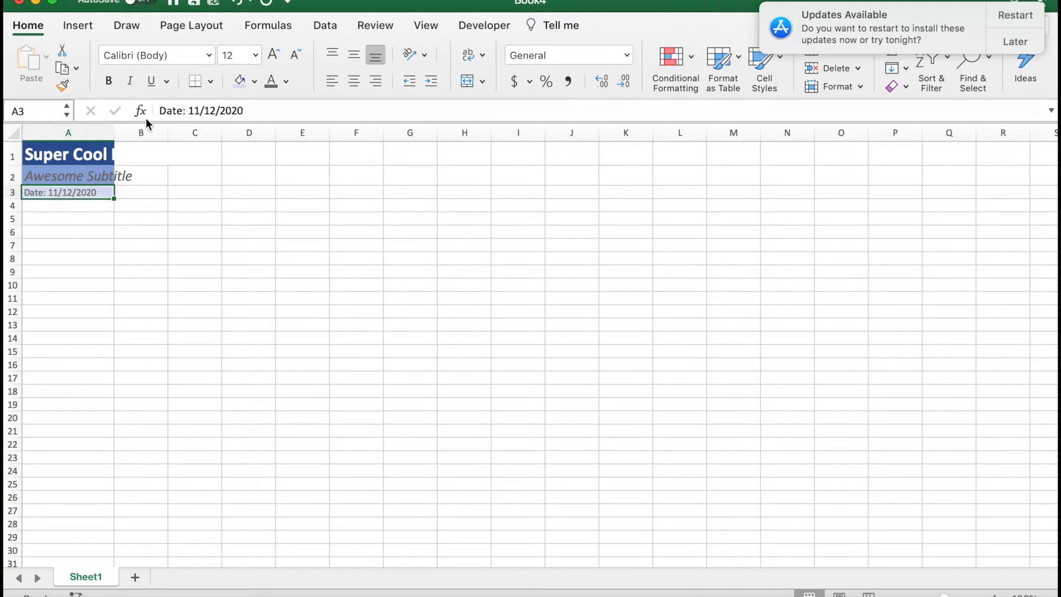
click(152, 83)
- Apply a Thick Box Border around A1:A3 and widen column A to fit the full title
drag(75, 153, 69, 195)
click(210, 83)
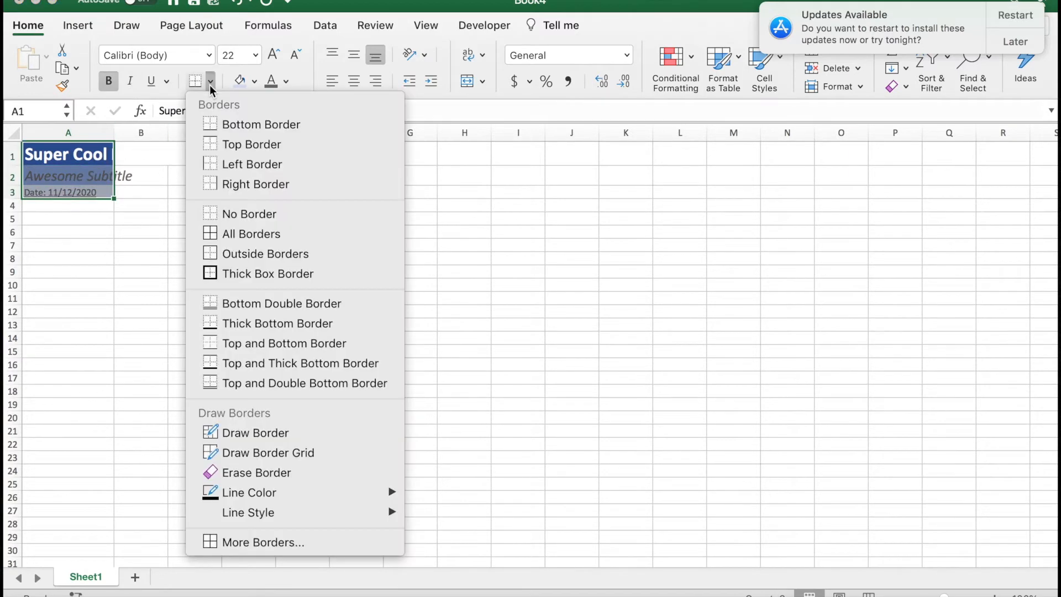
click(268, 273)
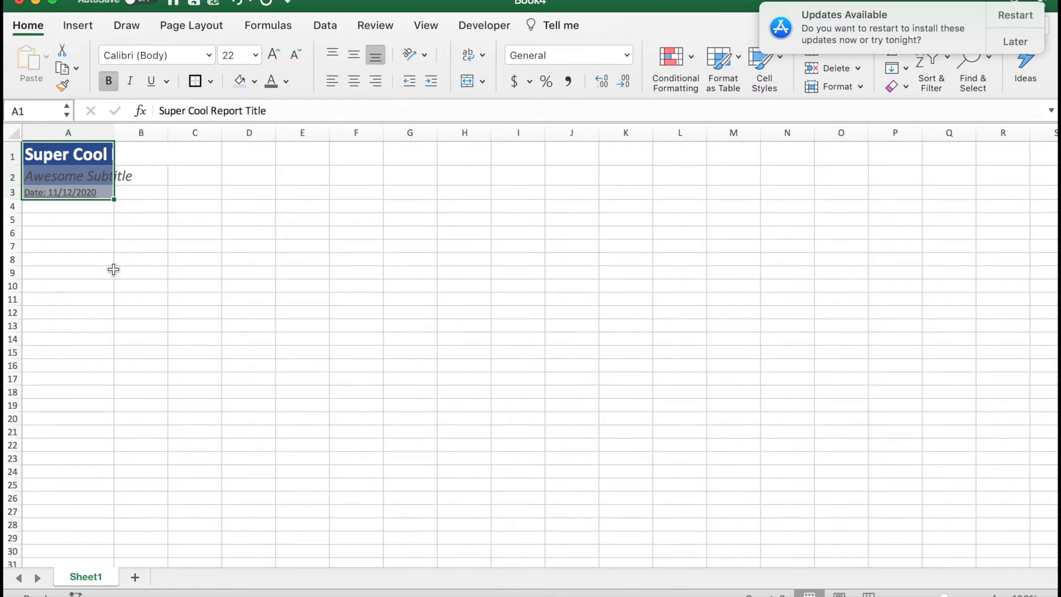
drag(113, 132, 231, 131)
click(174, 252)
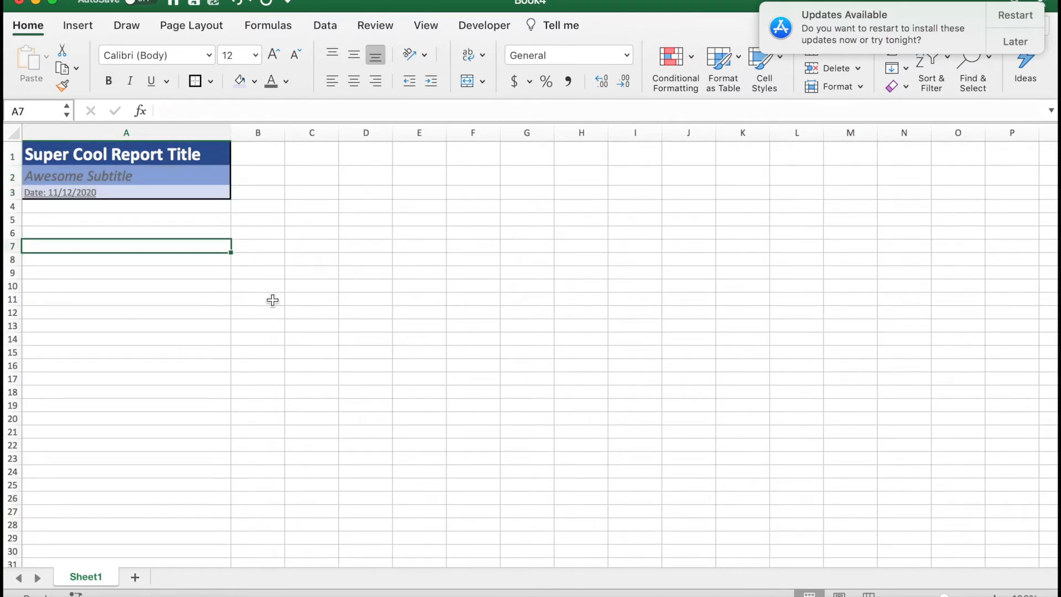
- Postpone the system update offered in the Updates Available notification
drag(118, 153, 138, 196)
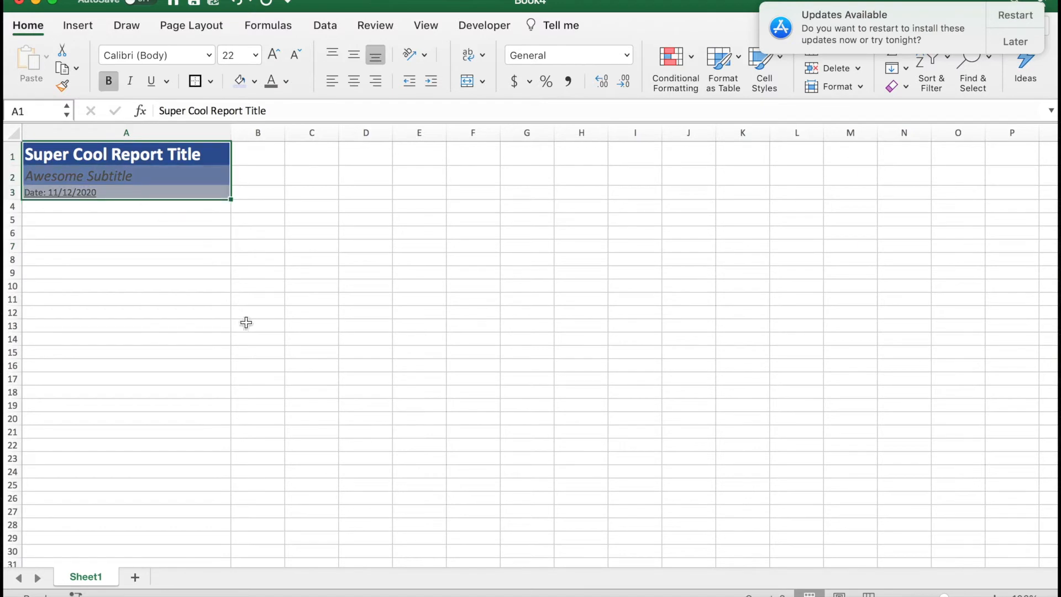
click(297, 330)
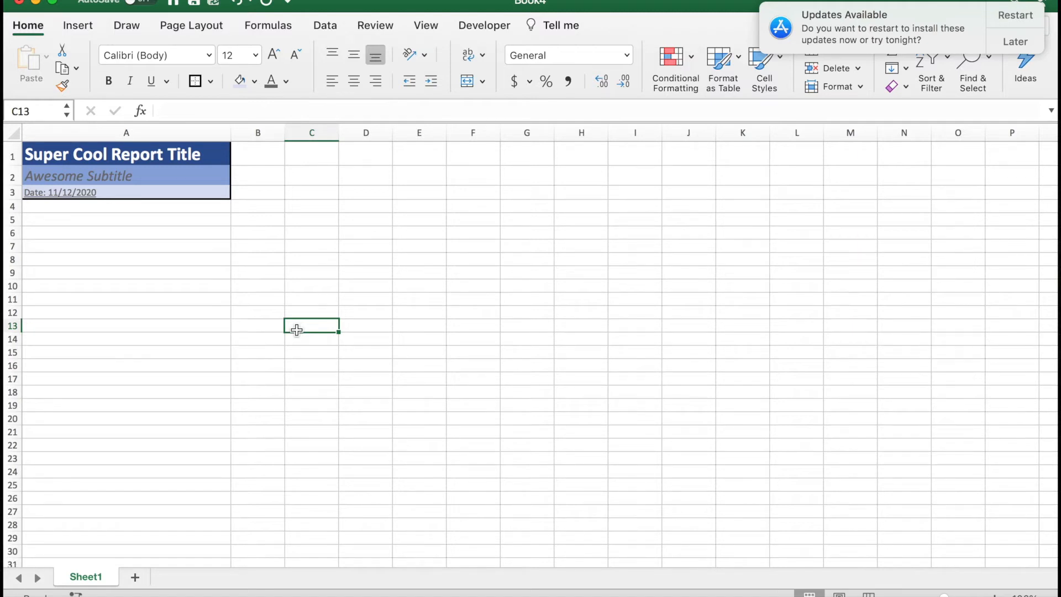
click(1004, 37)
click(961, 98)
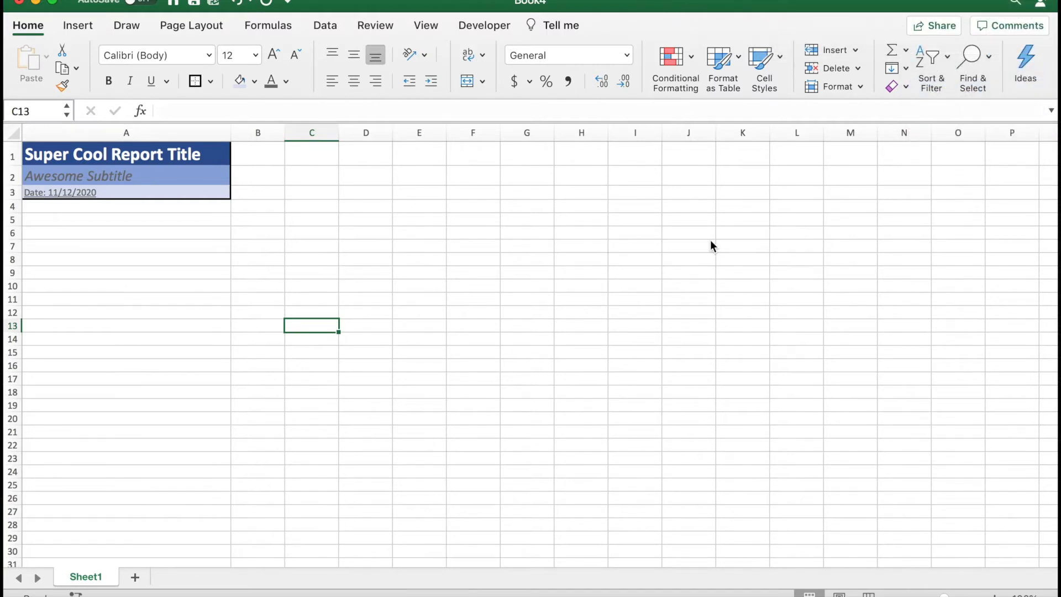
- Clear all contents and formatting from the whole worksheet and narrow column A to a width of 22
click(12, 133)
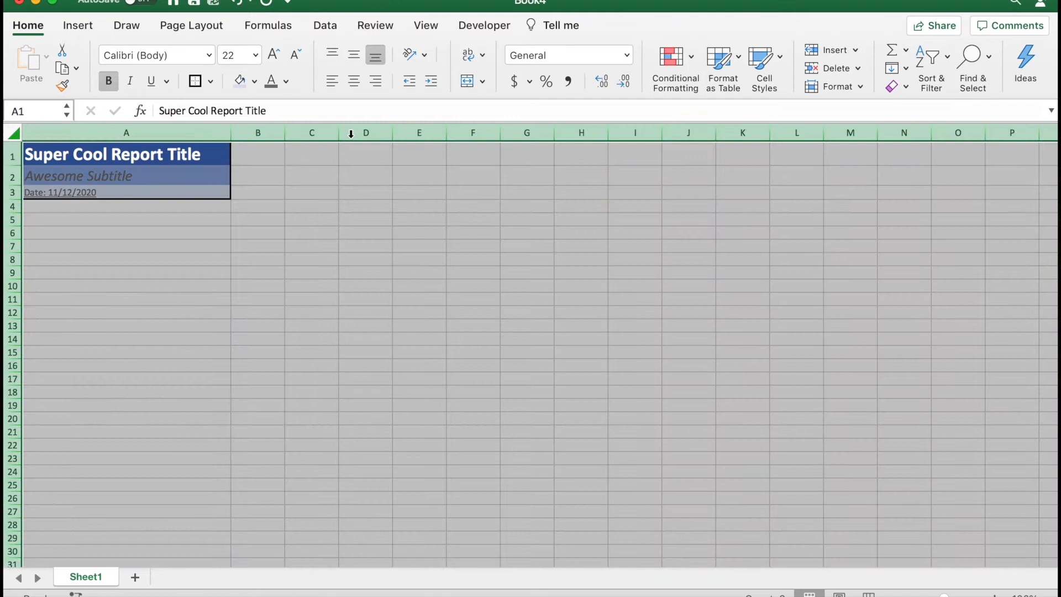
click(892, 88)
click(907, 108)
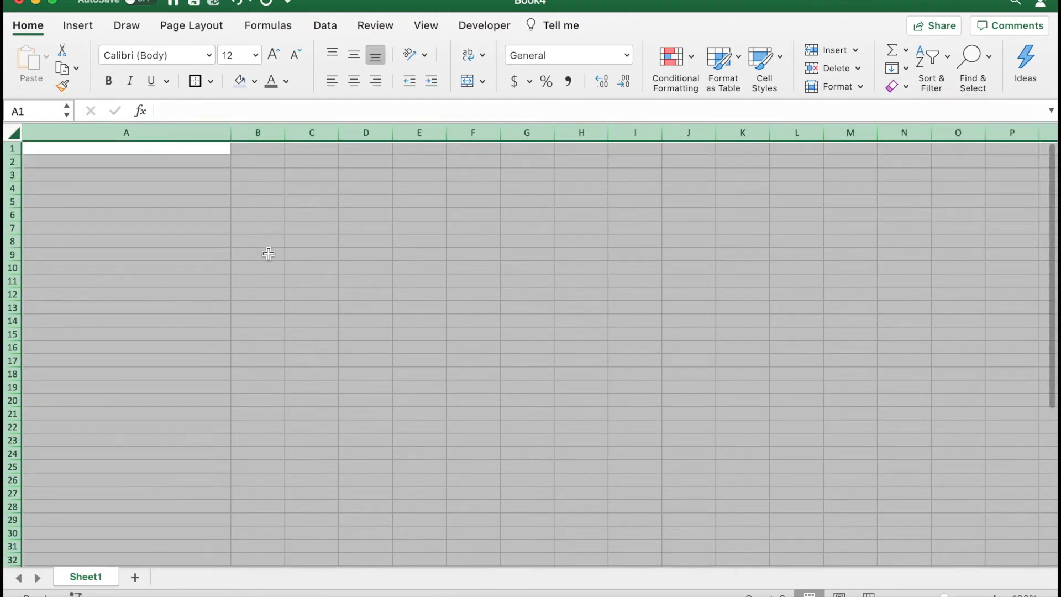
click(259, 254)
drag(235, 129, 135, 134)
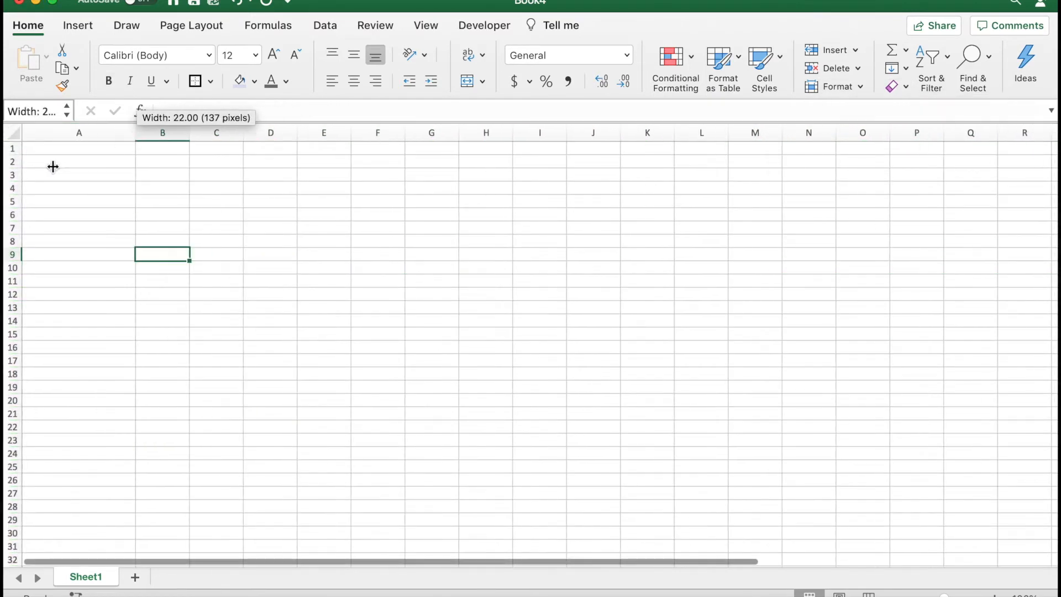
- Set up a new macro recording with cell A1 selected, naming the macro Report_Title
click(501, 31)
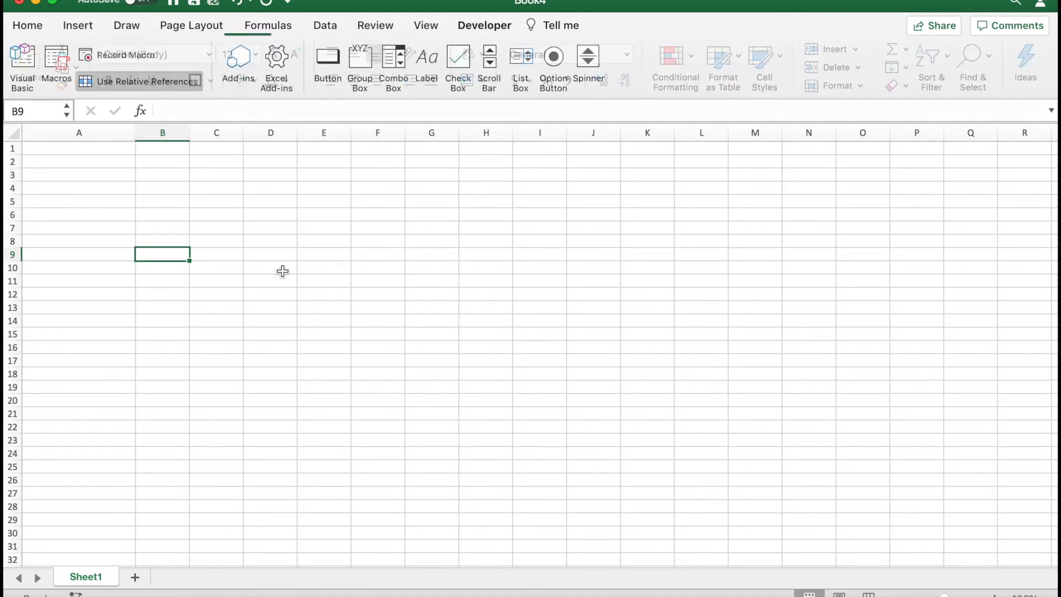
click(121, 84)
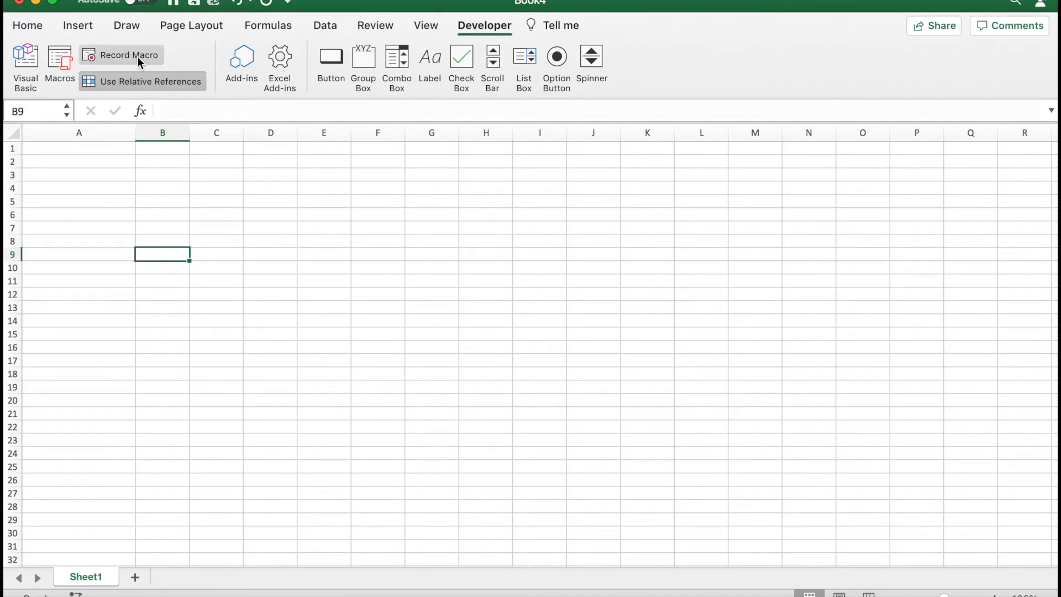
click(99, 150)
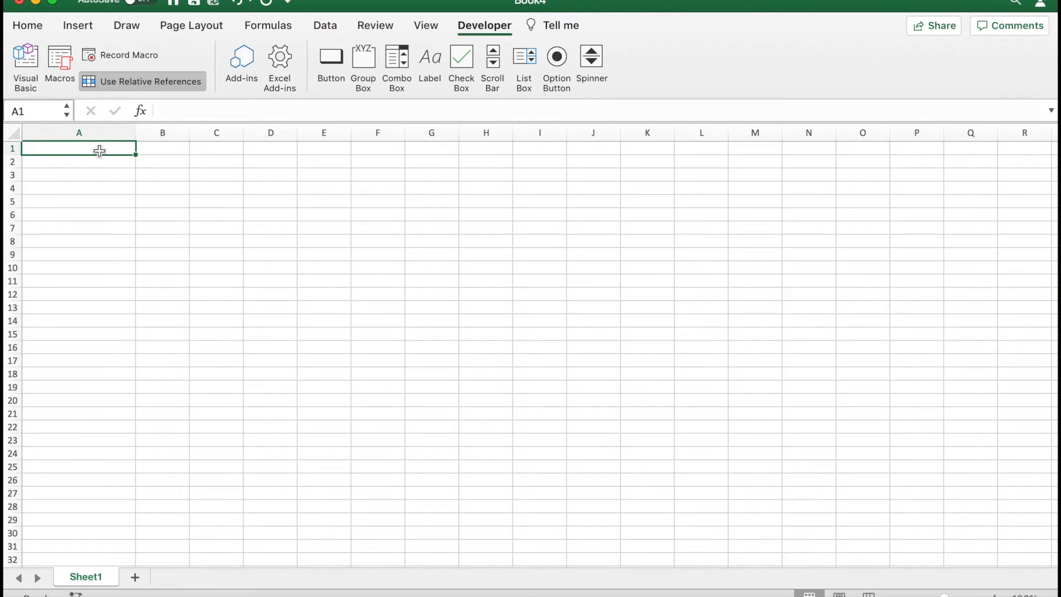
click(160, 51)
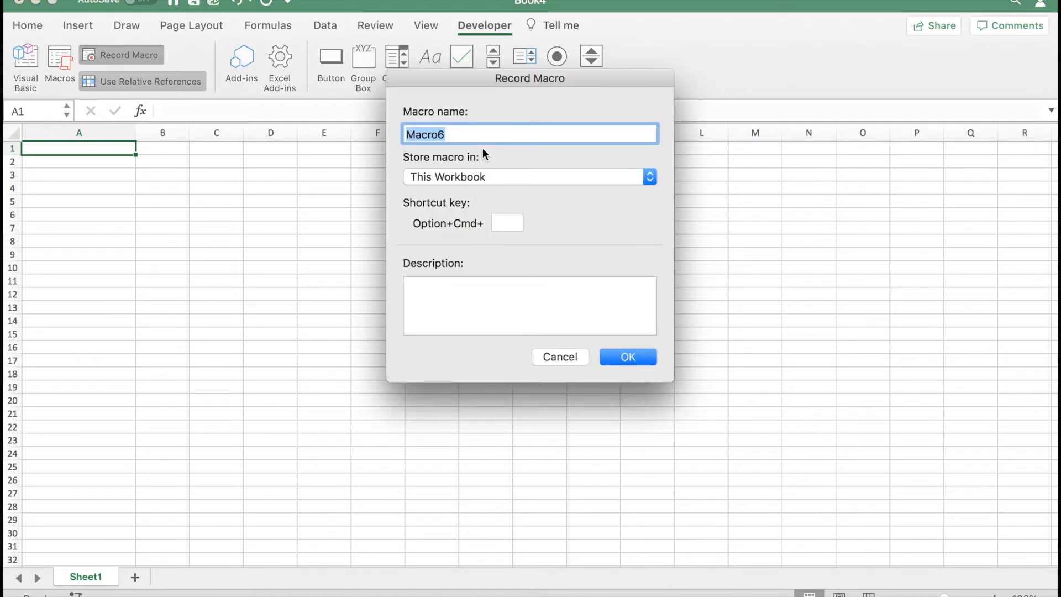
key(BackSpace)
text(Report_Tt)
text(le)
key(BackSpace)
key(BackSpace)
key(BackSpace)
text(itle)
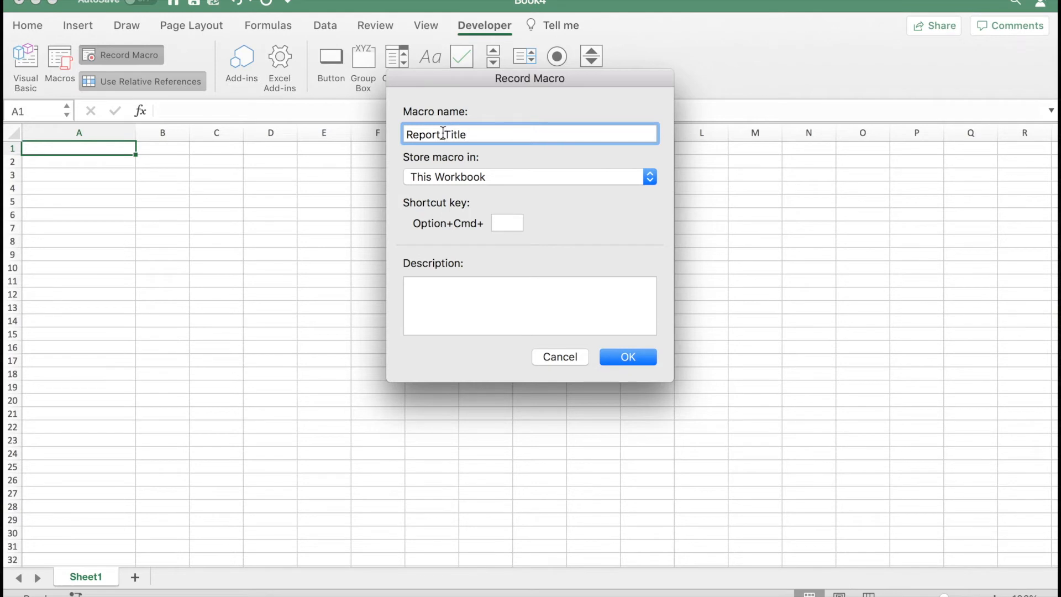
- Remove and reinsert the underscore between the two words of the macro name Report_Title
click(523, 135)
key(Left)
key(Left)
key(Left)
key(Left)
key(BackSpace)
click(494, 133)
drag(441, 134, 467, 134)
click(467, 133)
drag(472, 134, 398, 134)
click(442, 135)
text(_)
double_click(581, 131)
click(563, 136)
- Start recording the Report_Title macro in This Workbook, leaving the shortcut key and description blank
click(498, 221)
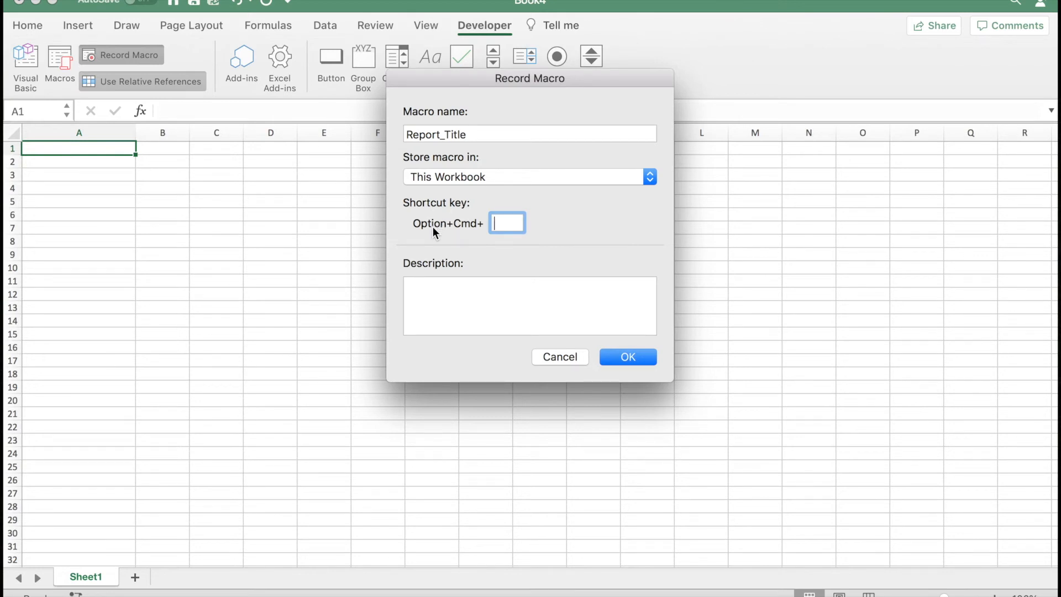
click(454, 295)
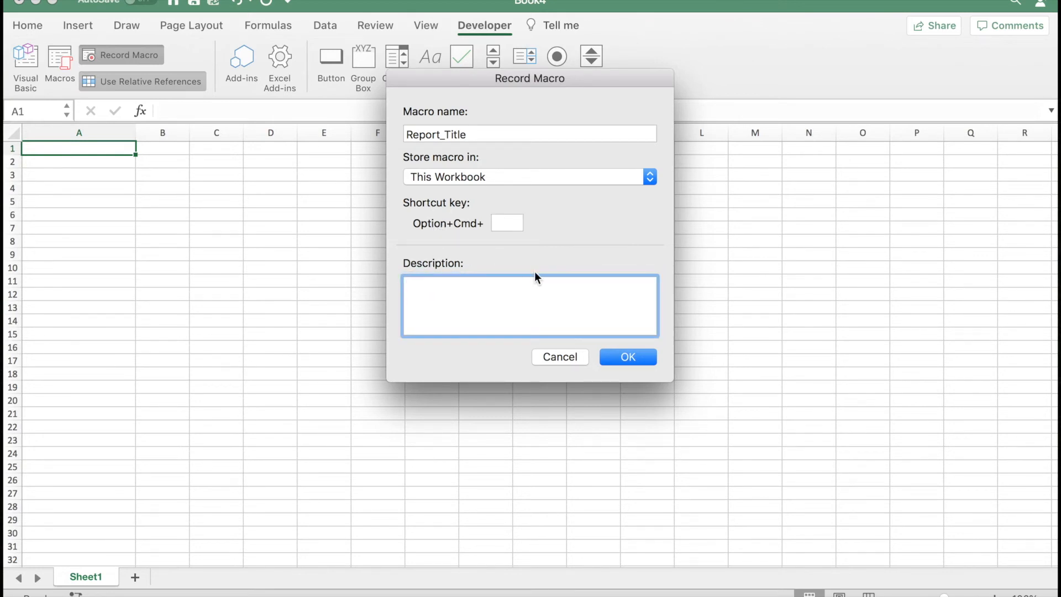
click(621, 358)
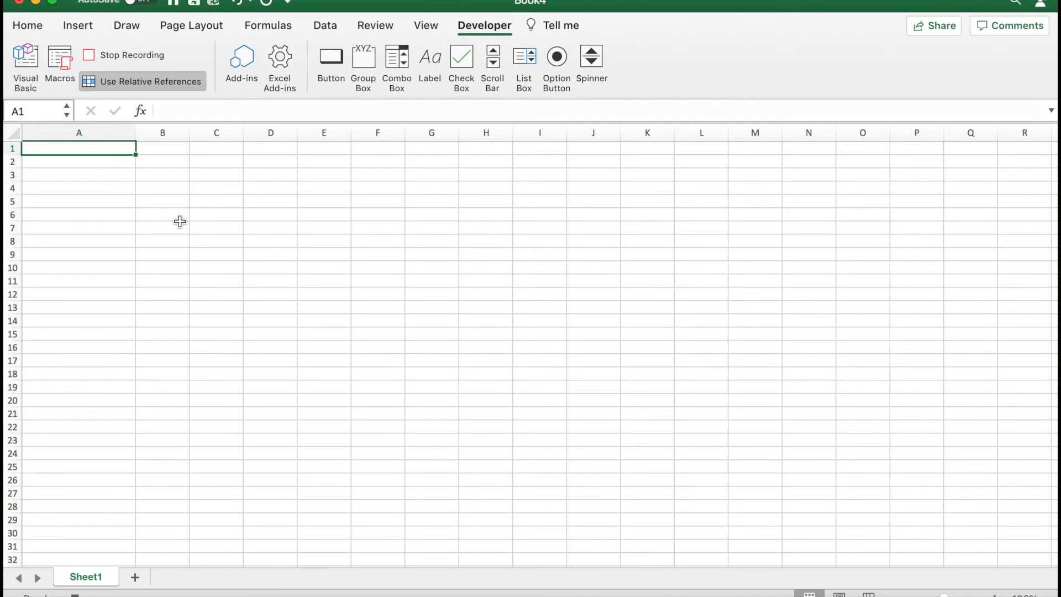
- Enter "Super Cool Report Title" in A1, "Awesome Subtitle" in A2 and "Date: 11/12/2020" in A3
click(23, 27)
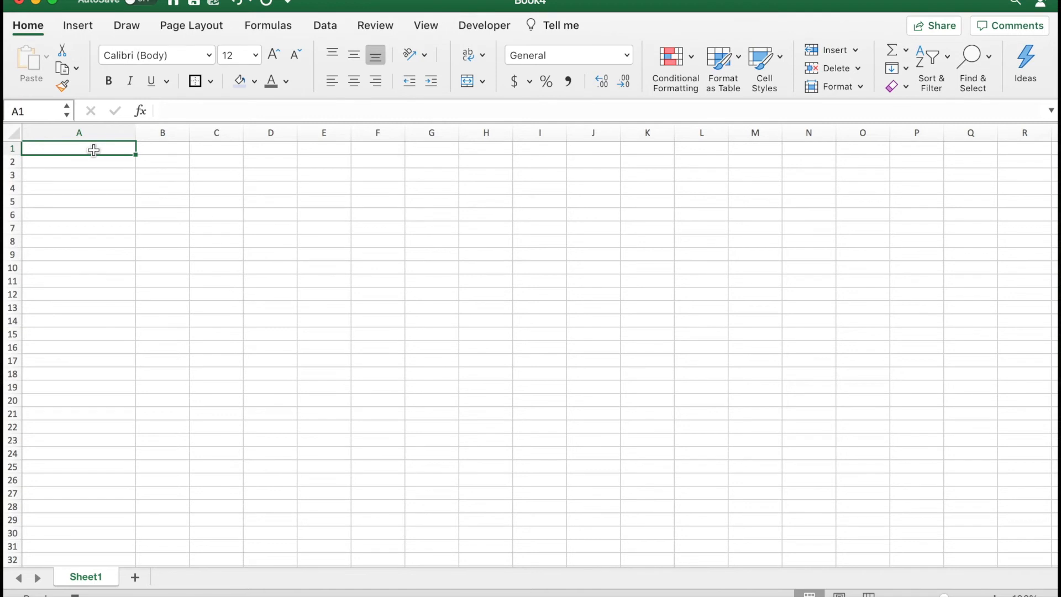
text(Super Cool Report Title)
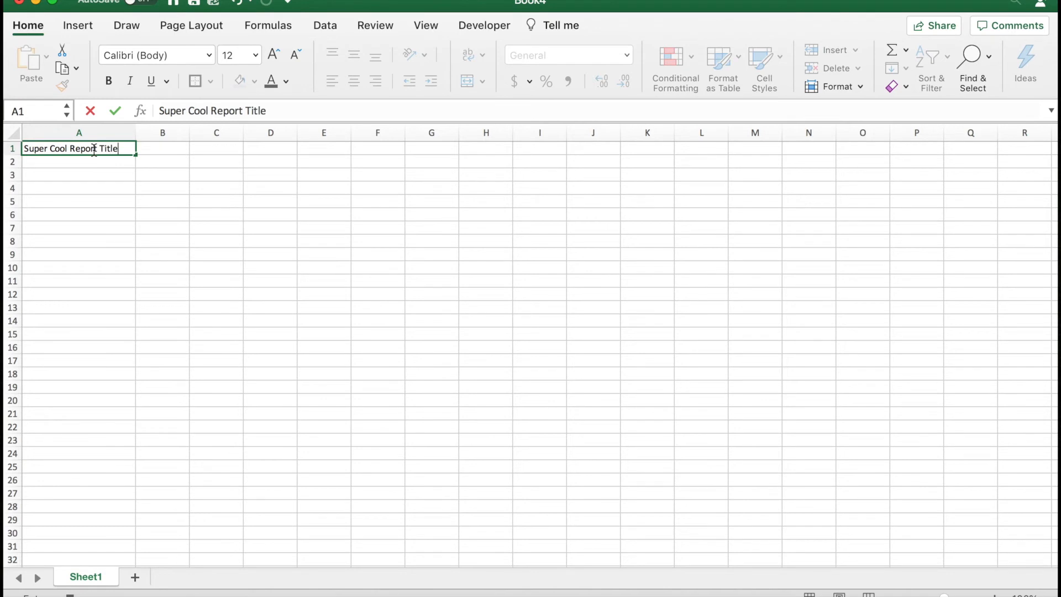
key(Return)
text(Awesome Subtitle)
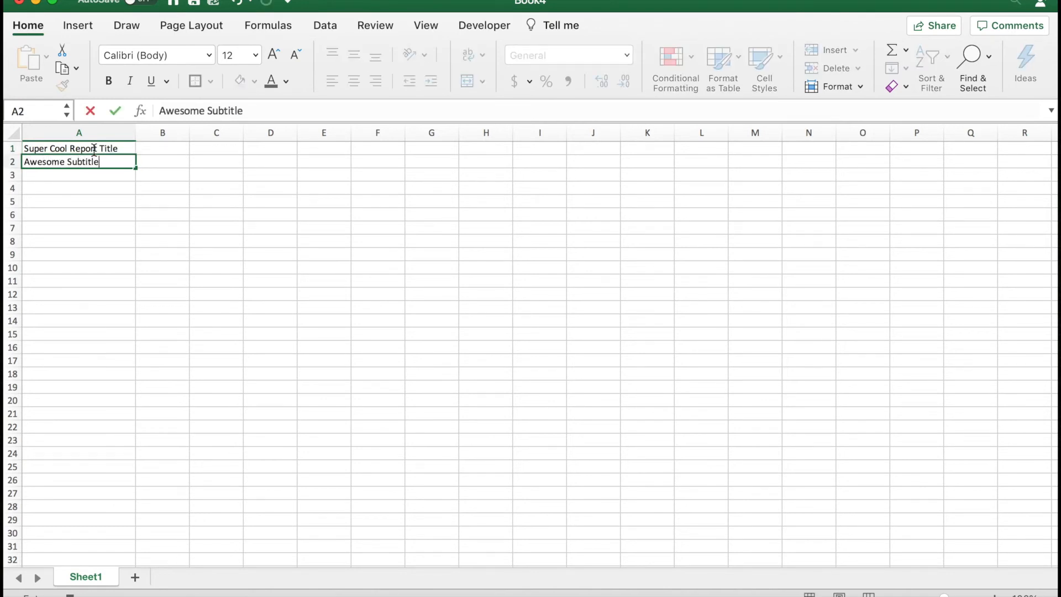
key(Return)
text(Date: 11/12/2020)
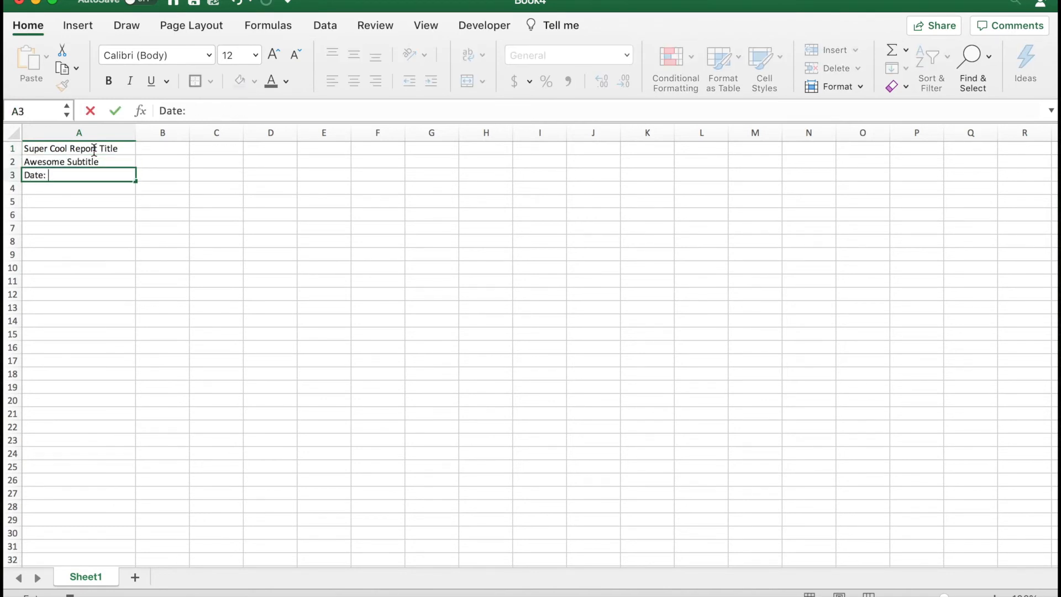
- Enlarge the title text in A1 to 26 points and make it bold
click(91, 149)
click(275, 54)
click(275, 54)
click(274, 54)
click(275, 54)
click(275, 54)
click(275, 54)
click(275, 54)
click(275, 54)
click(110, 87)
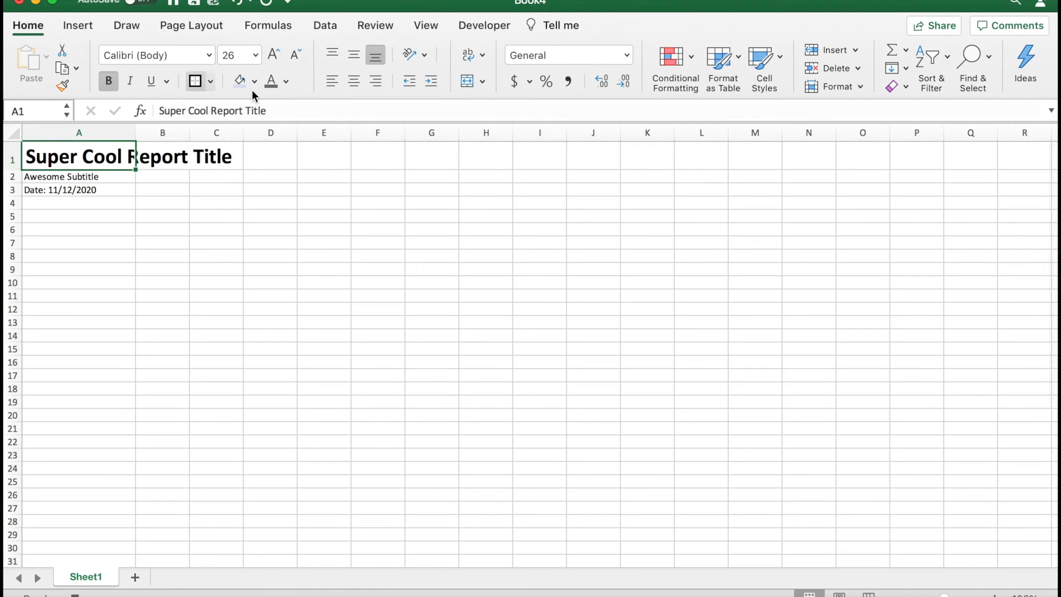
- Give the title cell A1 a blue theme fill and a white font
click(254, 84)
click(303, 154)
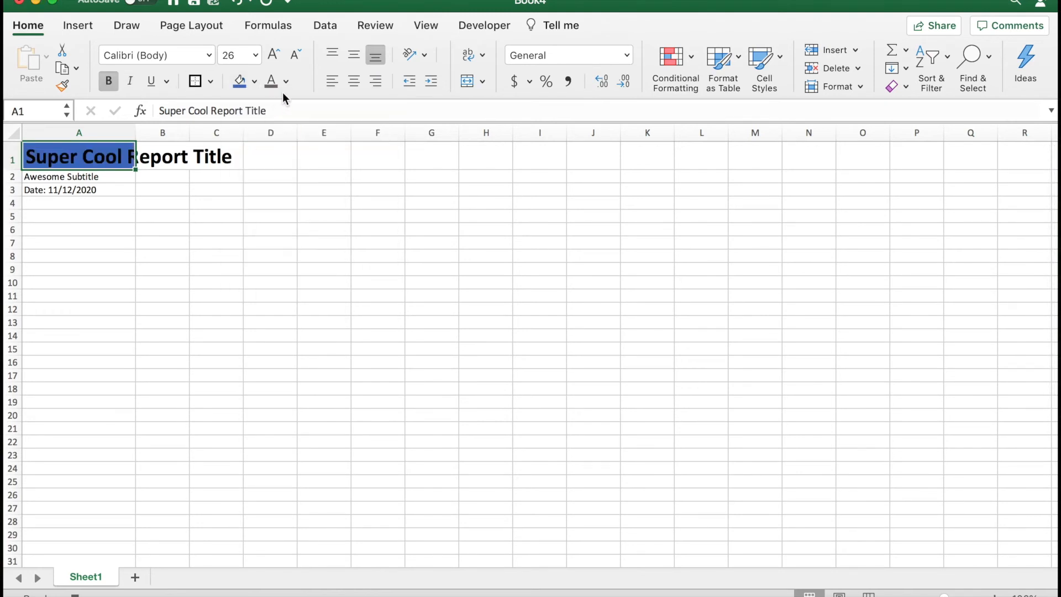
click(287, 81)
click(270, 156)
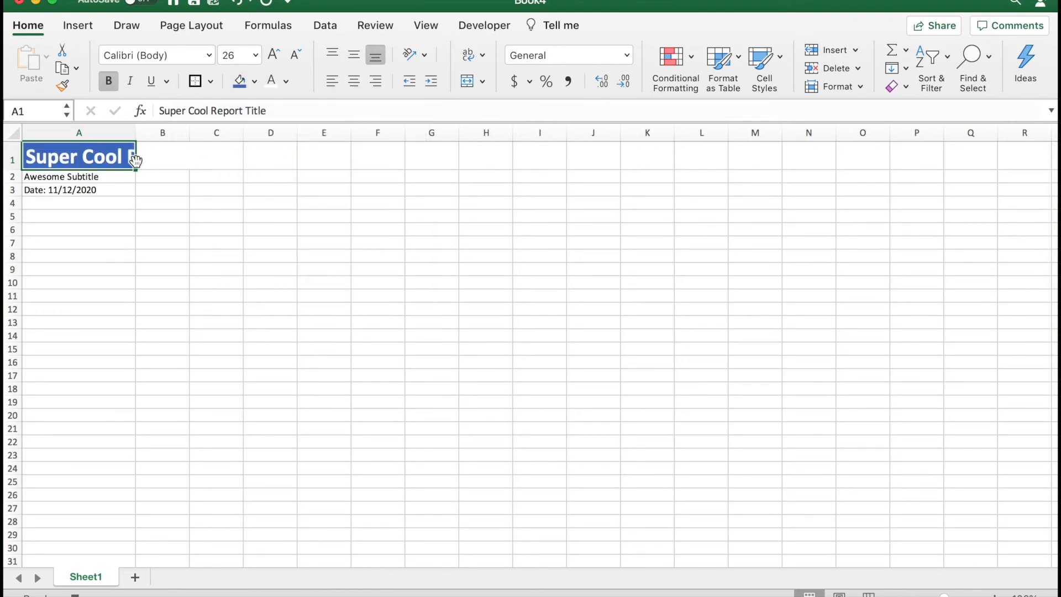
- Give the subtitle cell A2 a lighter blue fill and a dark gray font
click(70, 177)
click(255, 82)
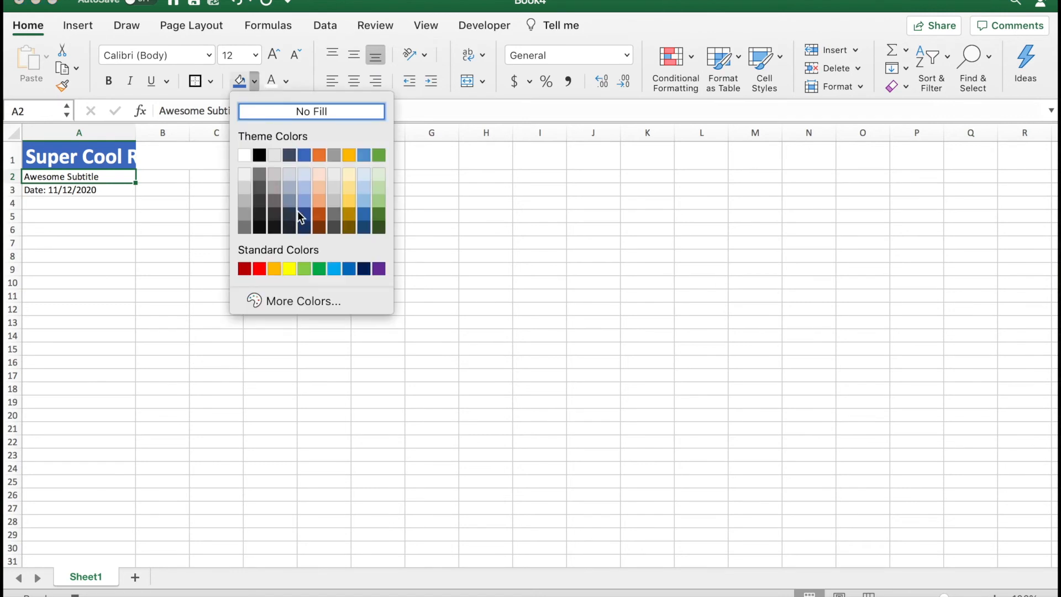
click(304, 202)
click(286, 80)
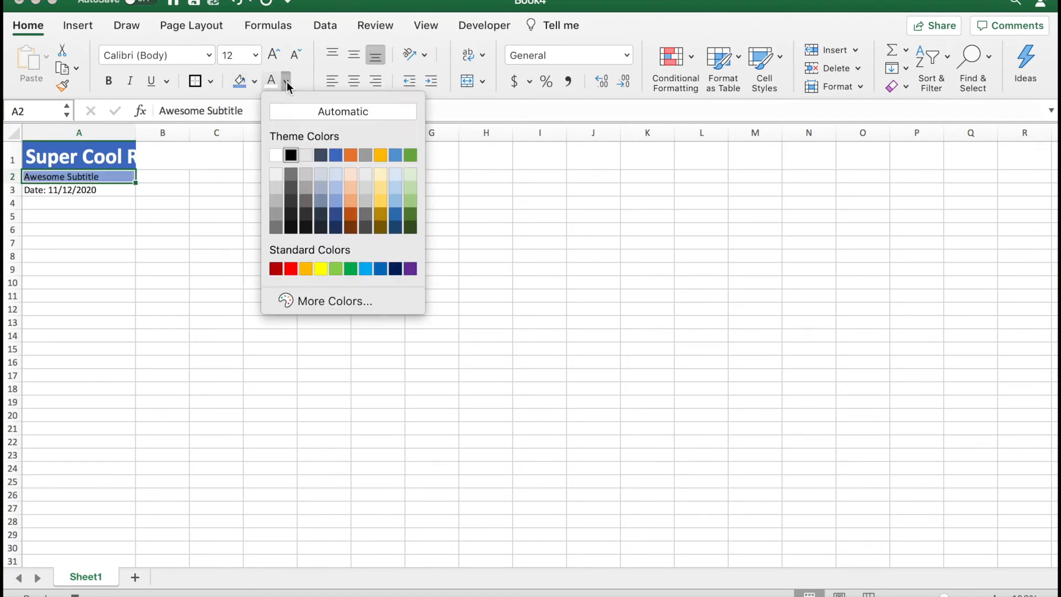
click(307, 212)
- Underline the date in A3 and italicize the subtitle in A2
click(78, 190)
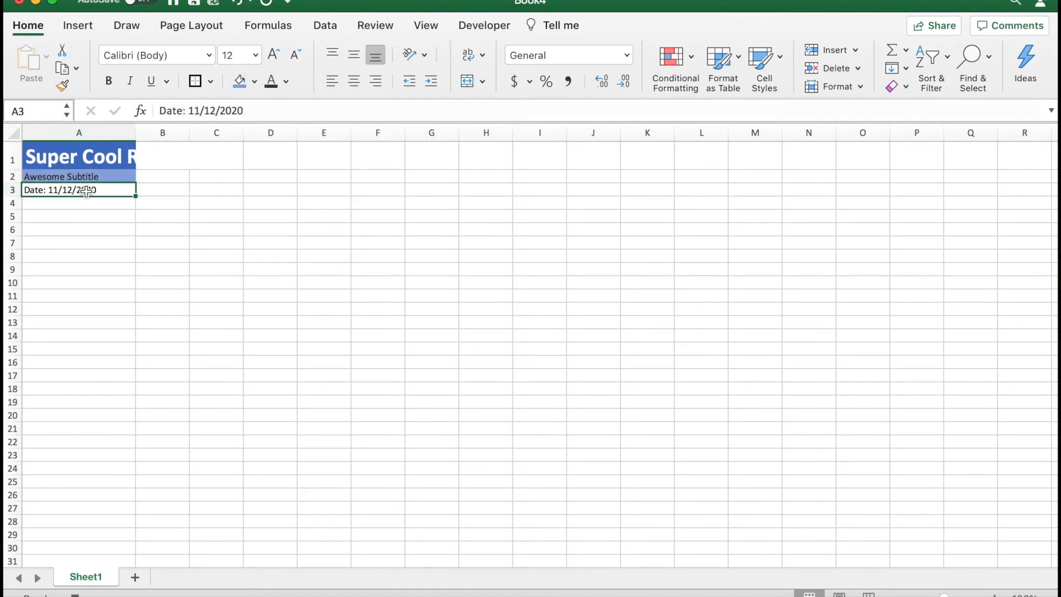
click(131, 83)
click(151, 82)
click(134, 82)
click(83, 177)
click(129, 80)
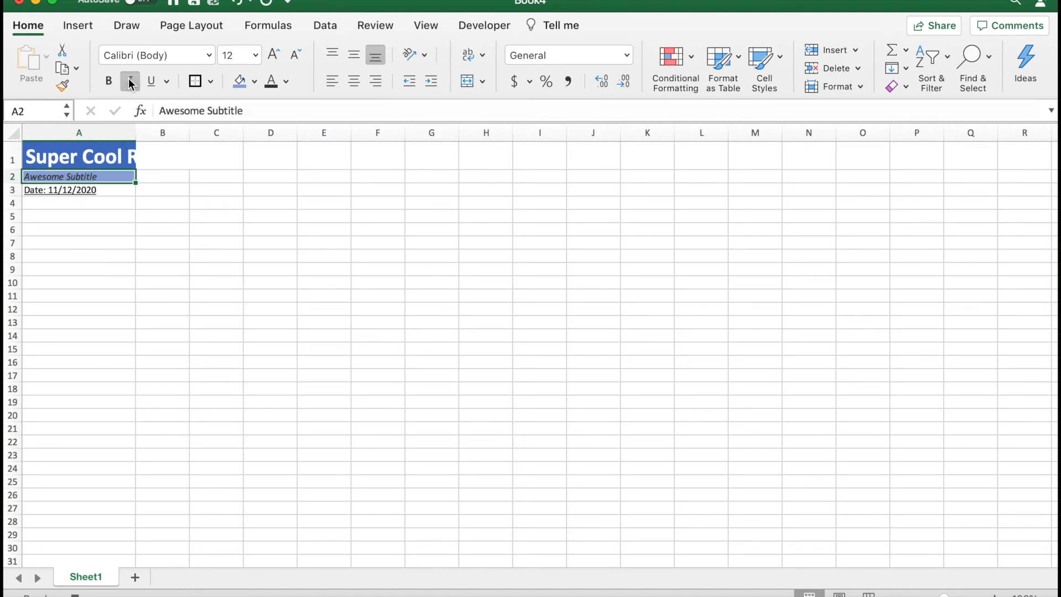
- Fill the date cell A3 with the lightest shade of the blue theme color
click(95, 189)
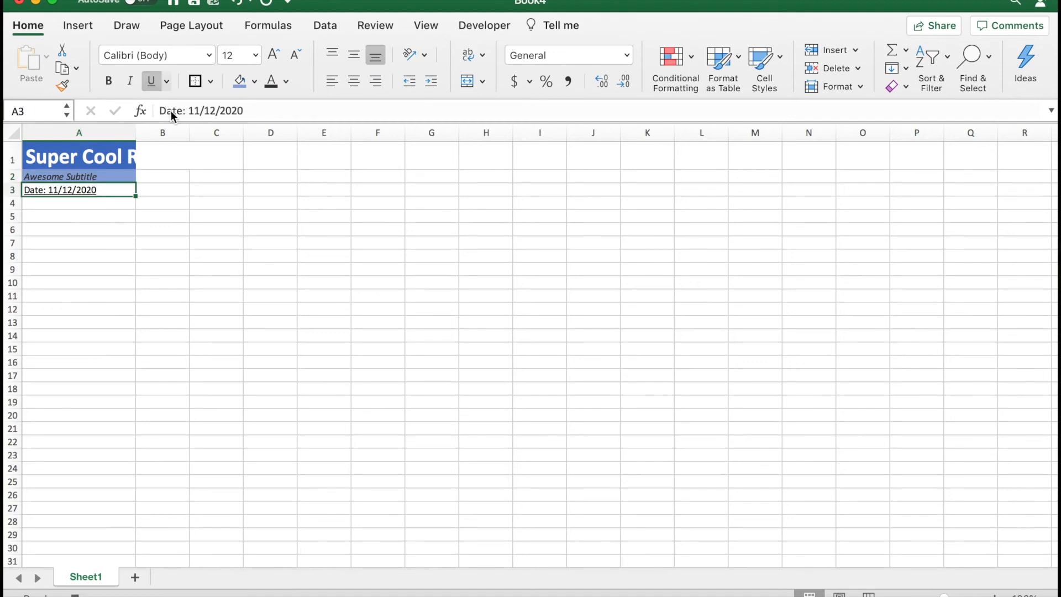
click(255, 83)
click(310, 175)
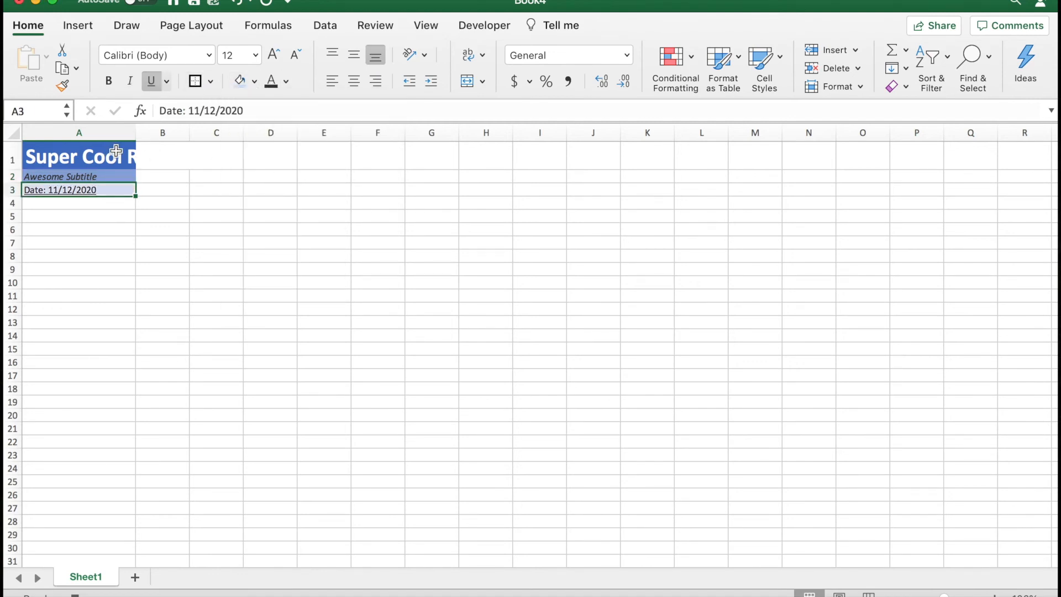
- Autofit column A to the title and add an outside border around A1:A3
drag(135, 132, 147, 188)
double_click(134, 132)
click(194, 82)
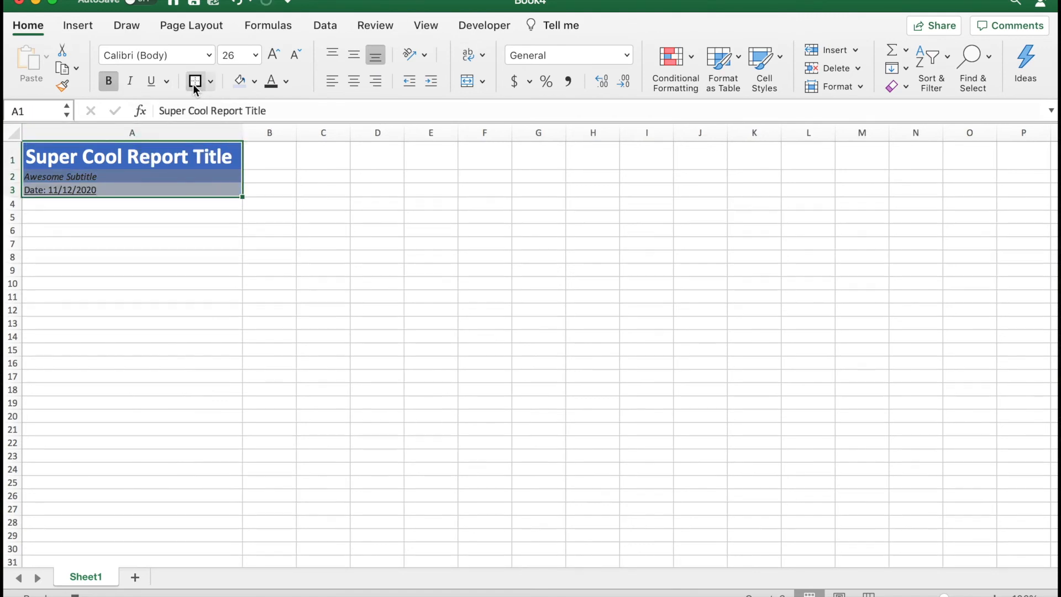
click(225, 190)
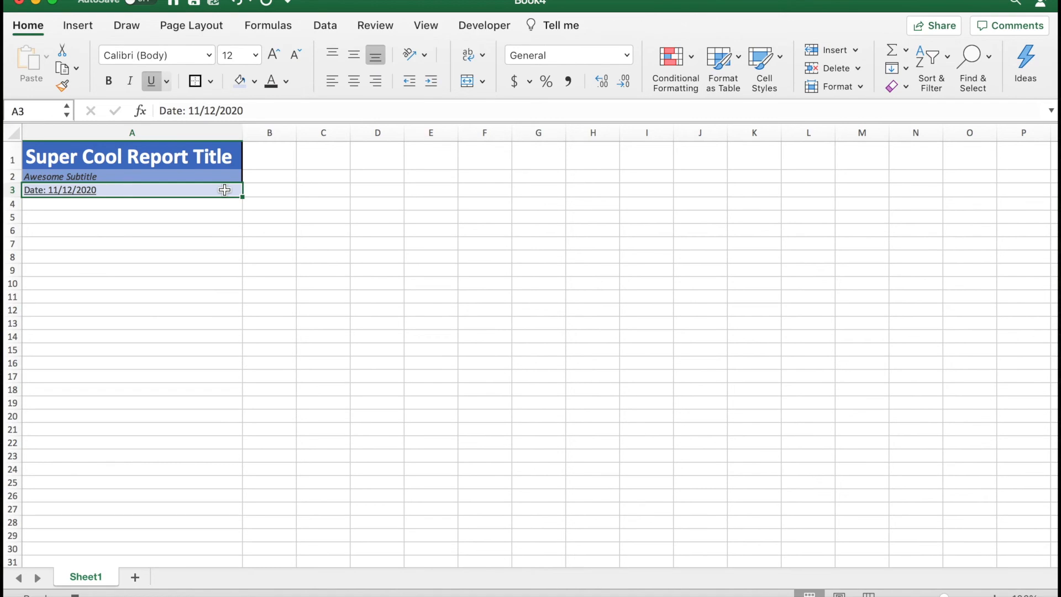
- Stop the macro recording and select the empty cell C8 away from the header
click(475, 27)
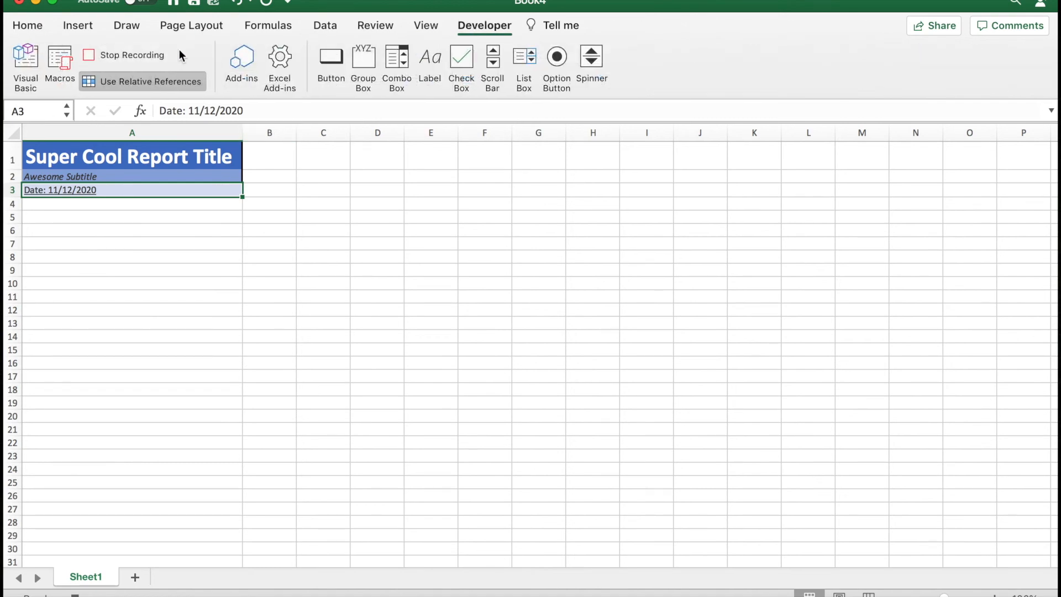
click(121, 52)
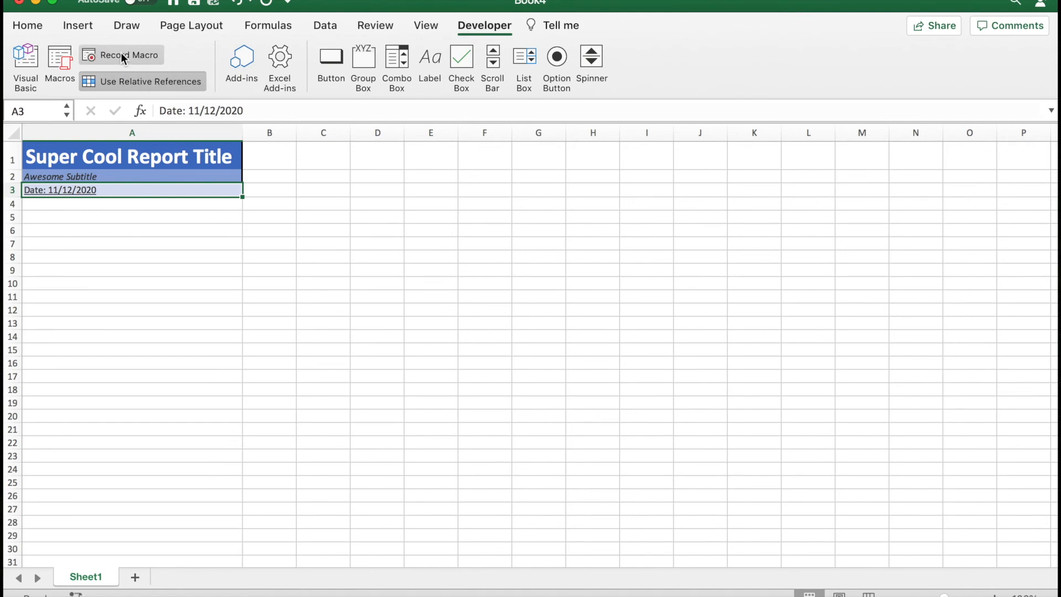
click(317, 256)
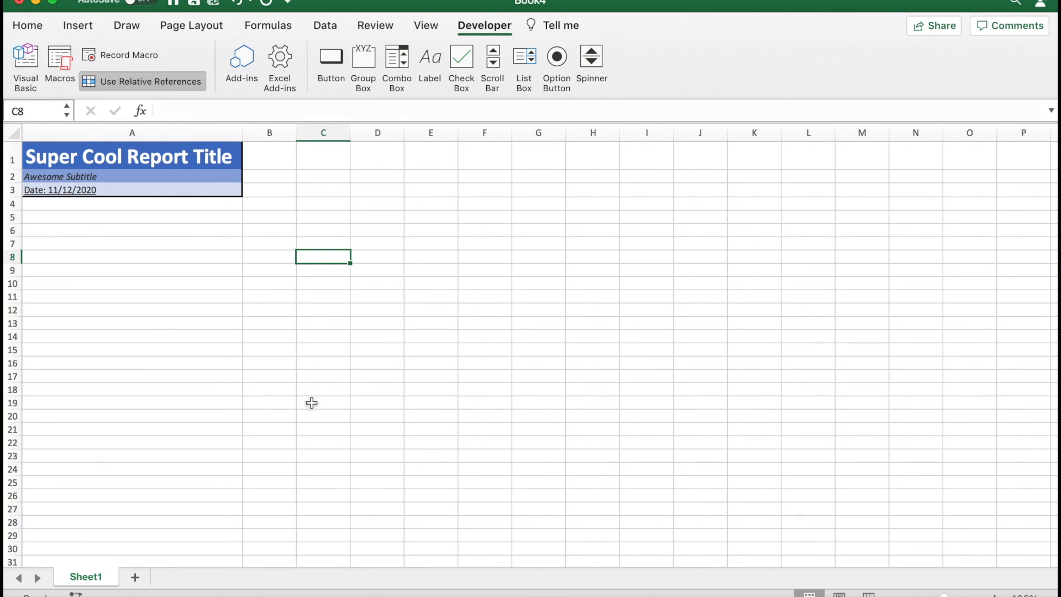
- Add a new worksheet and run the Report_Title macro from its cell A1
click(136, 578)
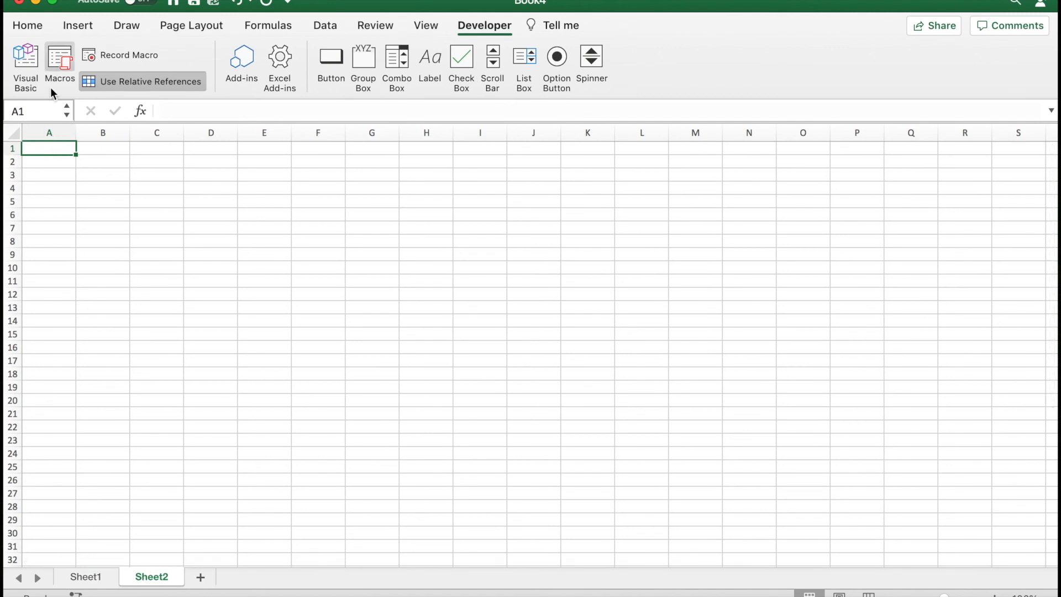
click(58, 58)
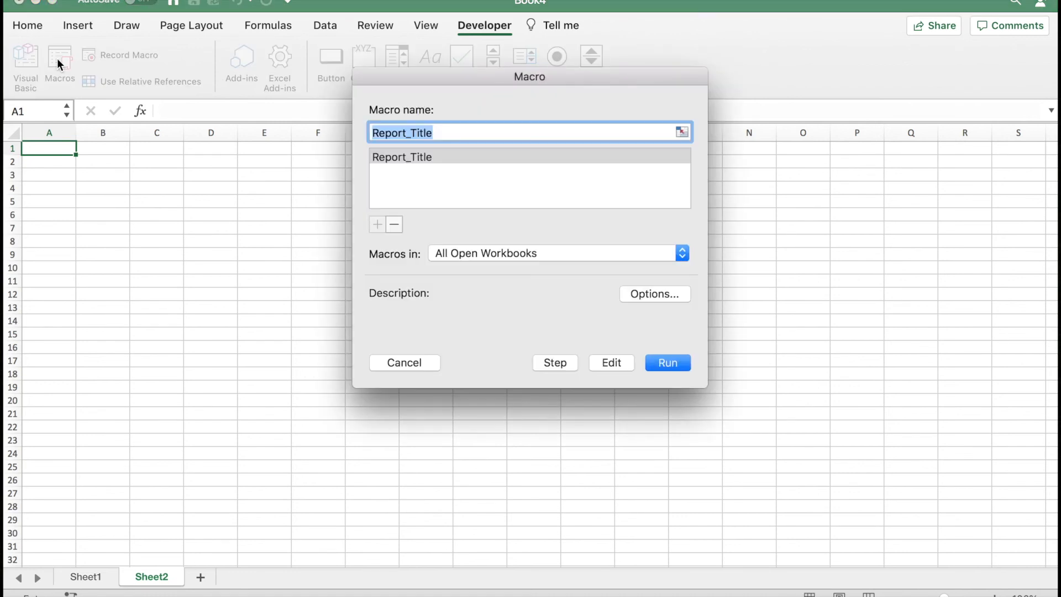
click(417, 157)
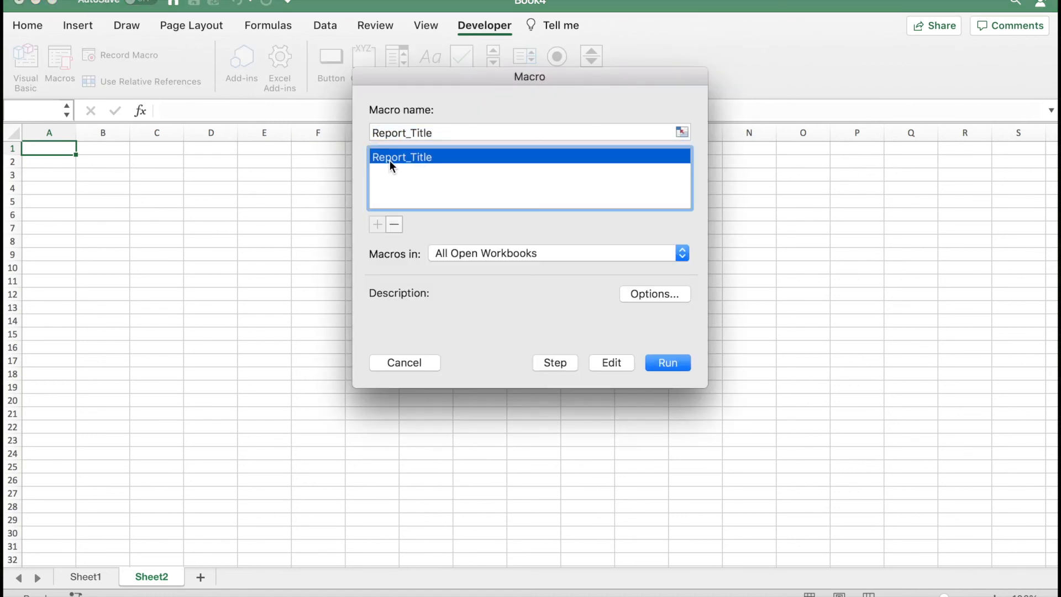
click(667, 362)
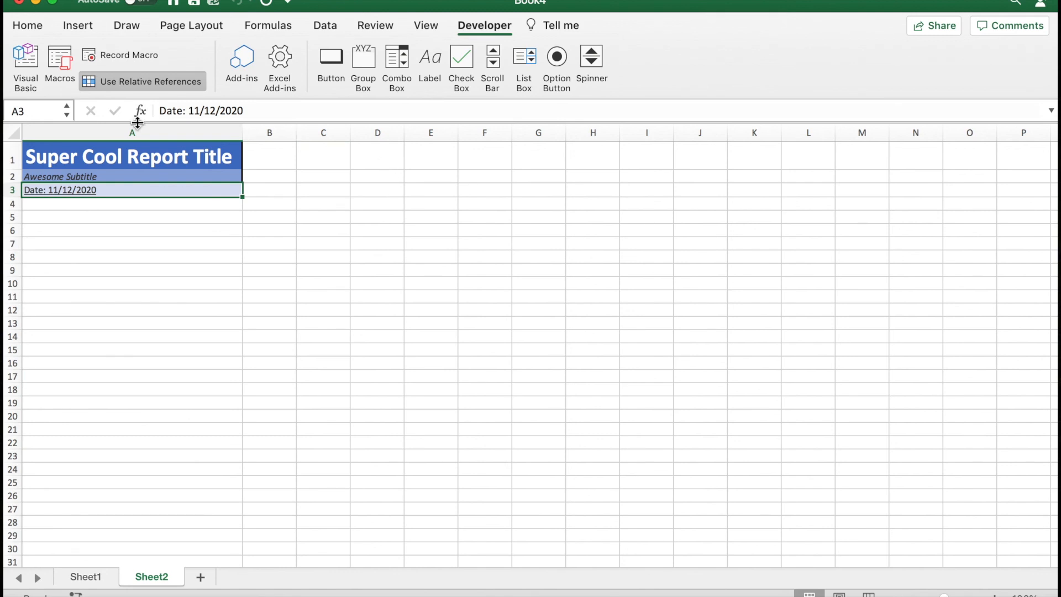
- Run the Report_Title macro on Sheet2 with cell D7 as the starting cell
click(104, 81)
click(368, 244)
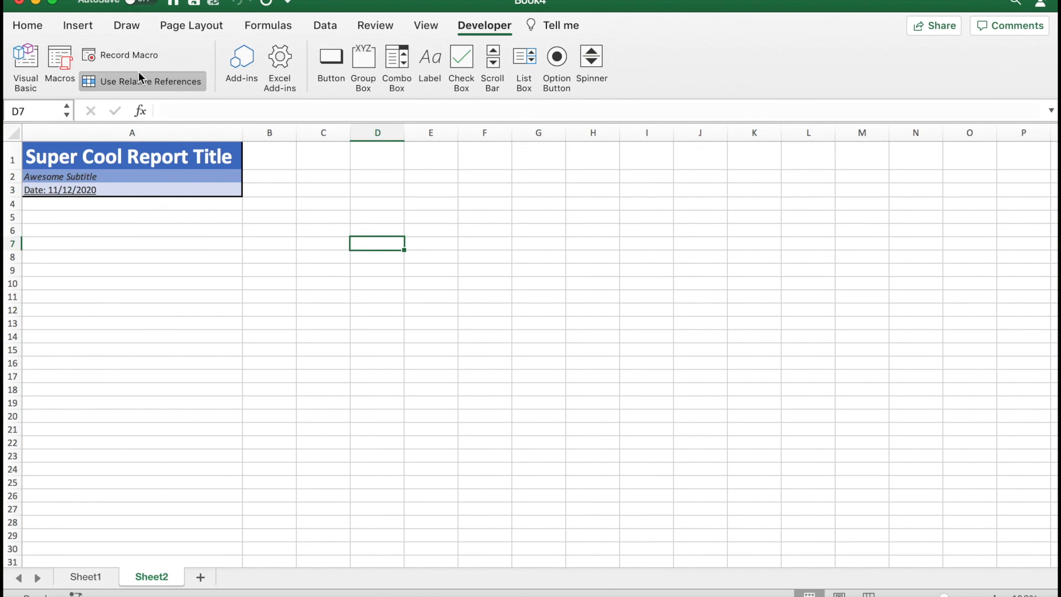
click(58, 60)
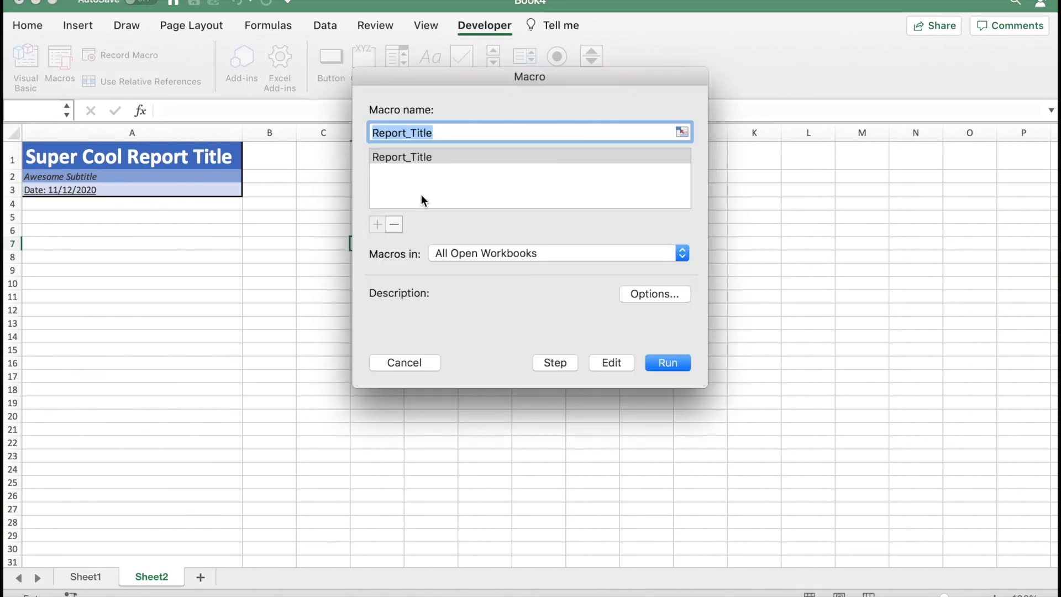
click(393, 156)
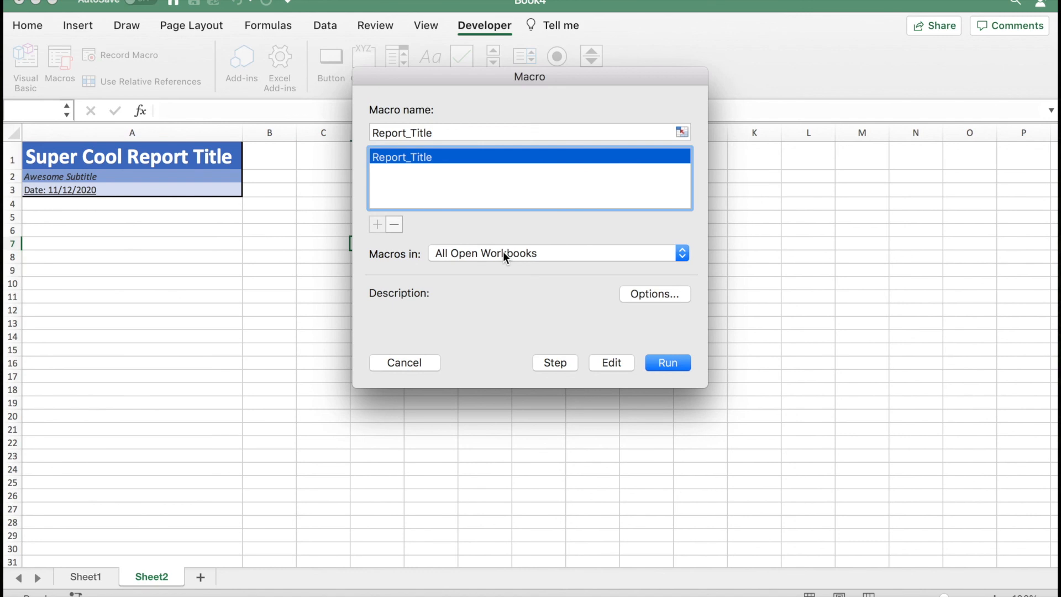
click(669, 367)
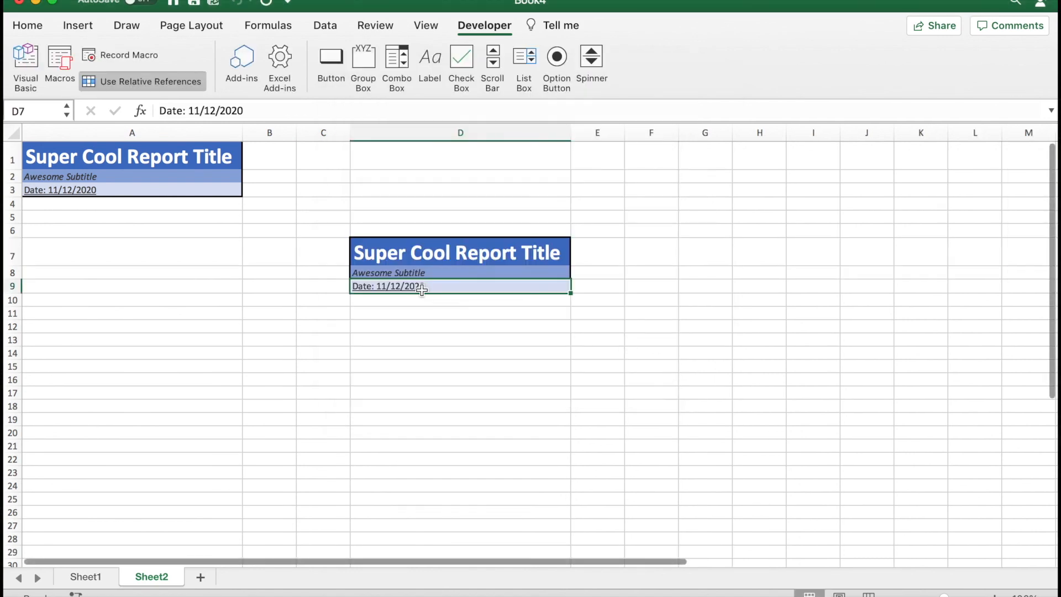
- Run the Report_Title macro once more on Sheet2, starting from cell F19
click(653, 420)
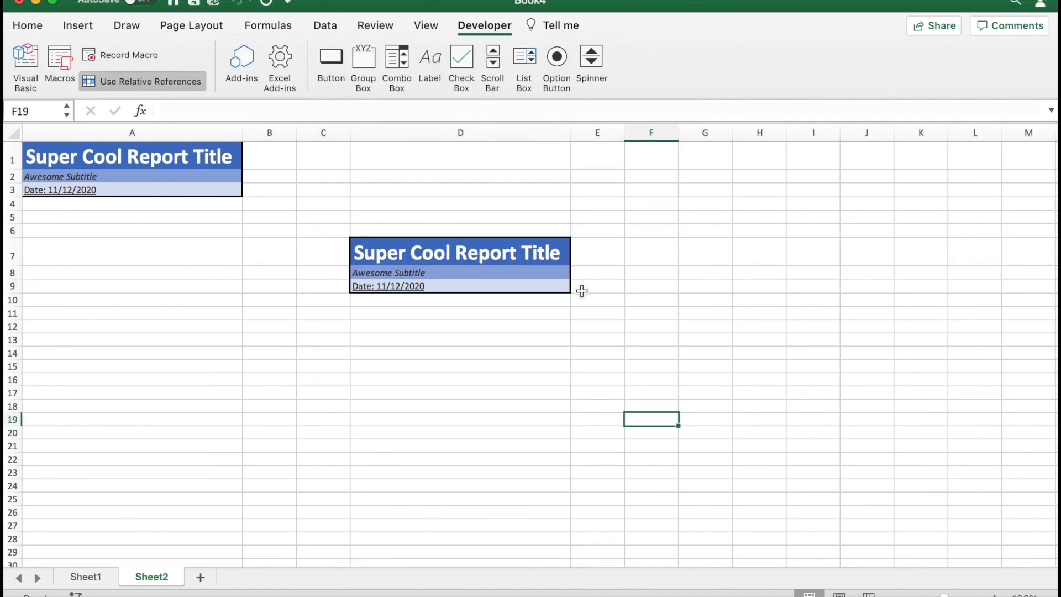
click(61, 58)
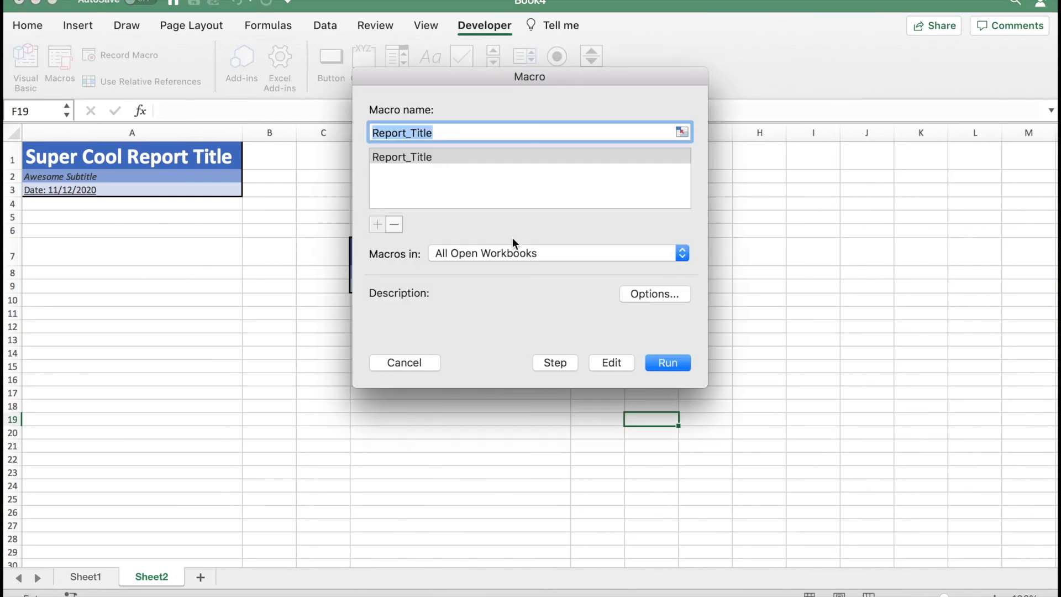
click(429, 159)
click(667, 363)
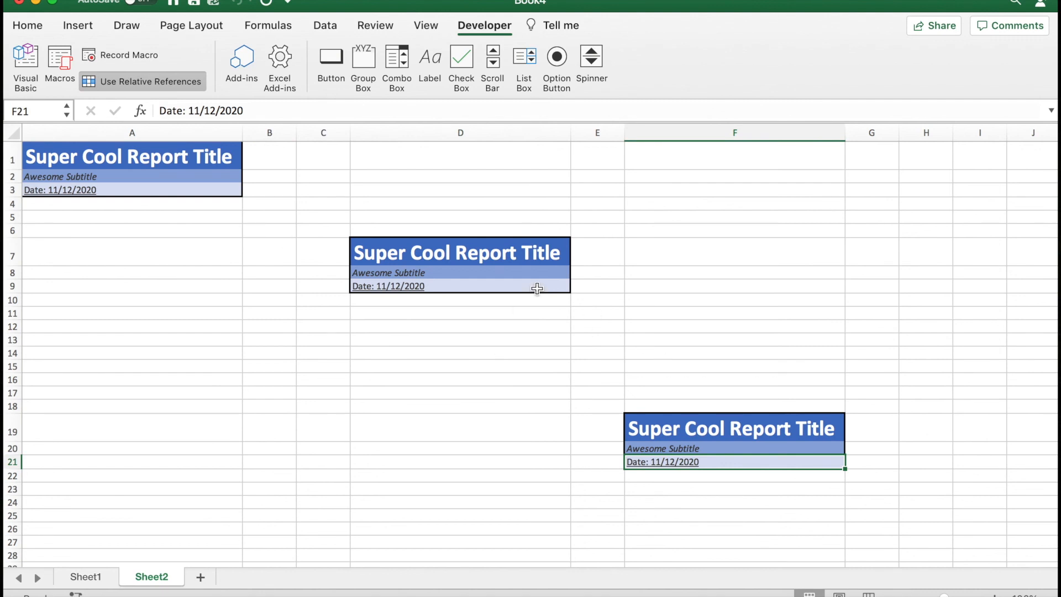
click(115, 83)
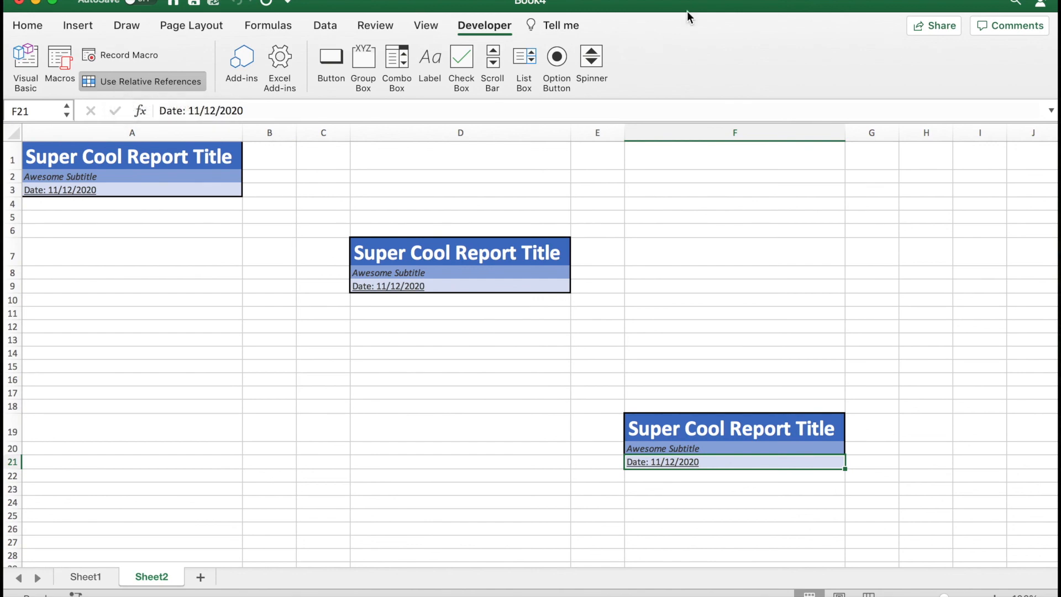